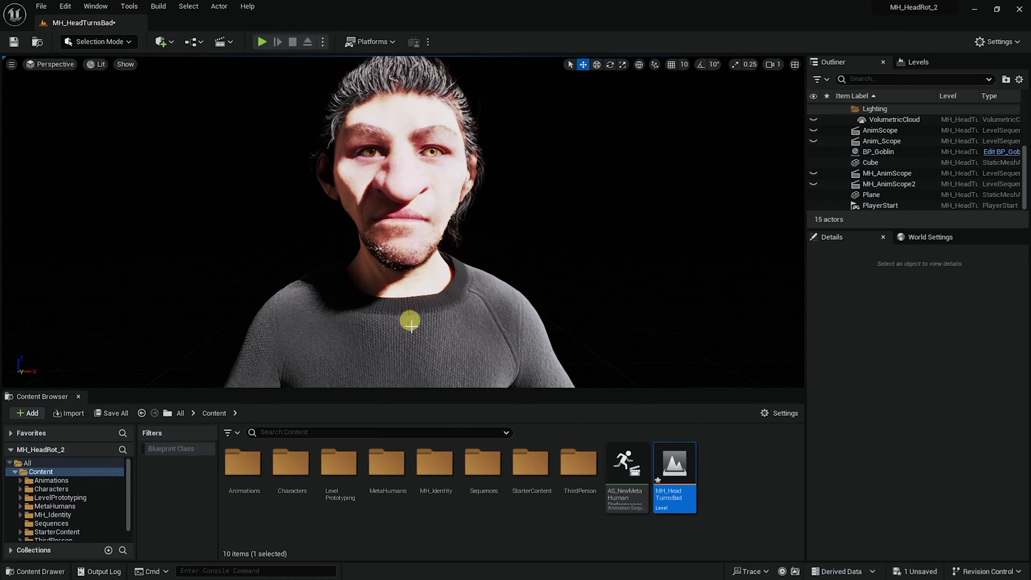
- In the Sequences folder, create a Cinematics > Level Sequence asset named HeadRotSEQ
click(471, 463)
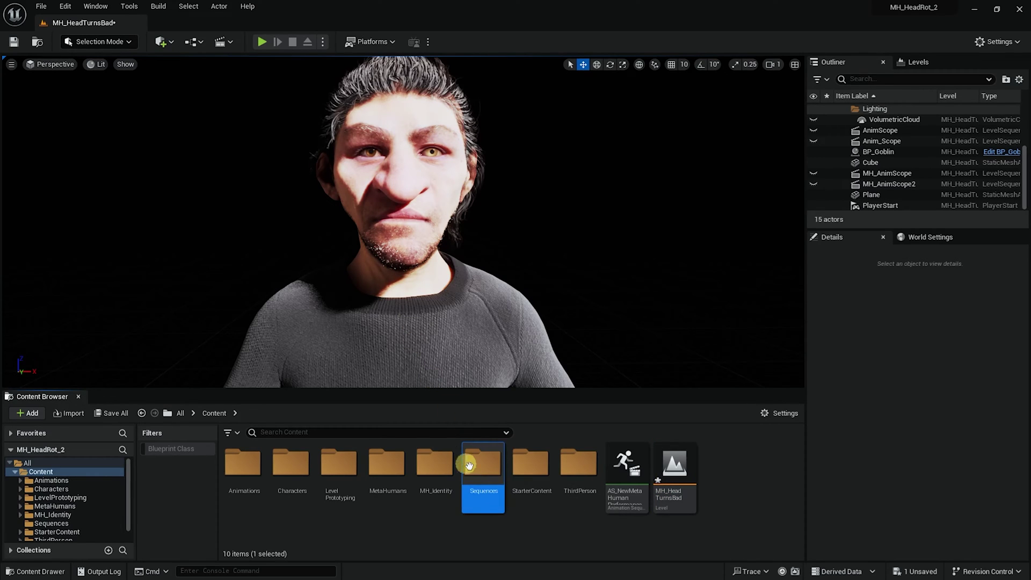
double_click(469, 465)
right_click(357, 484)
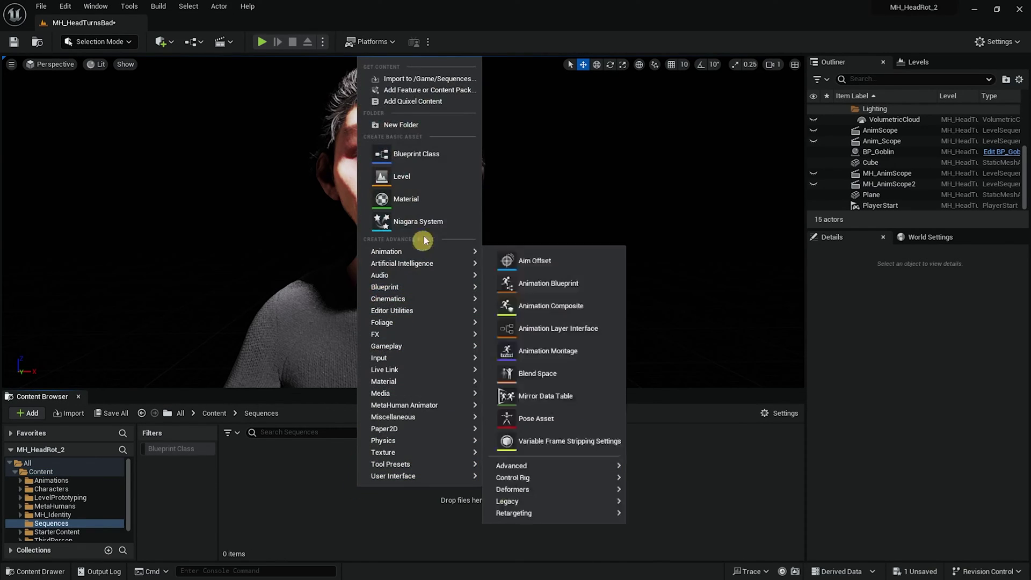
mouse_move(424, 299)
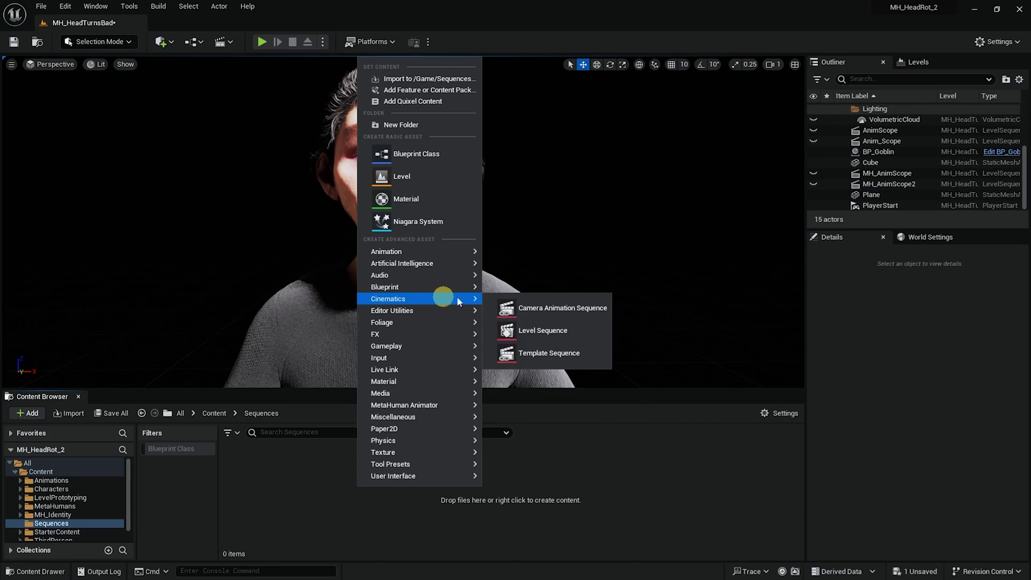
click(529, 329)
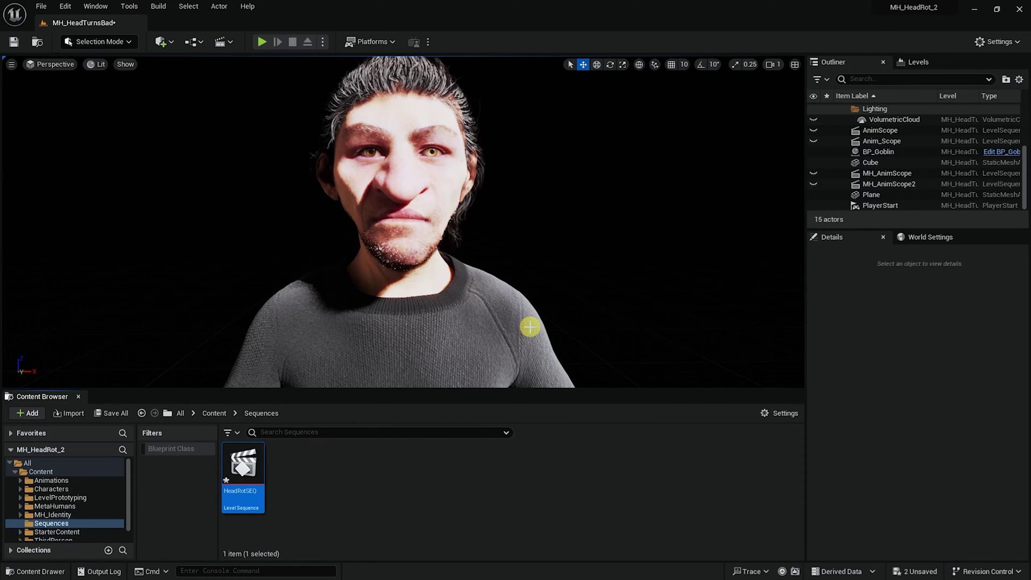
- Open HeadRotSEQ and add the BP_Goblin actor to the sequence
double_click(243, 466)
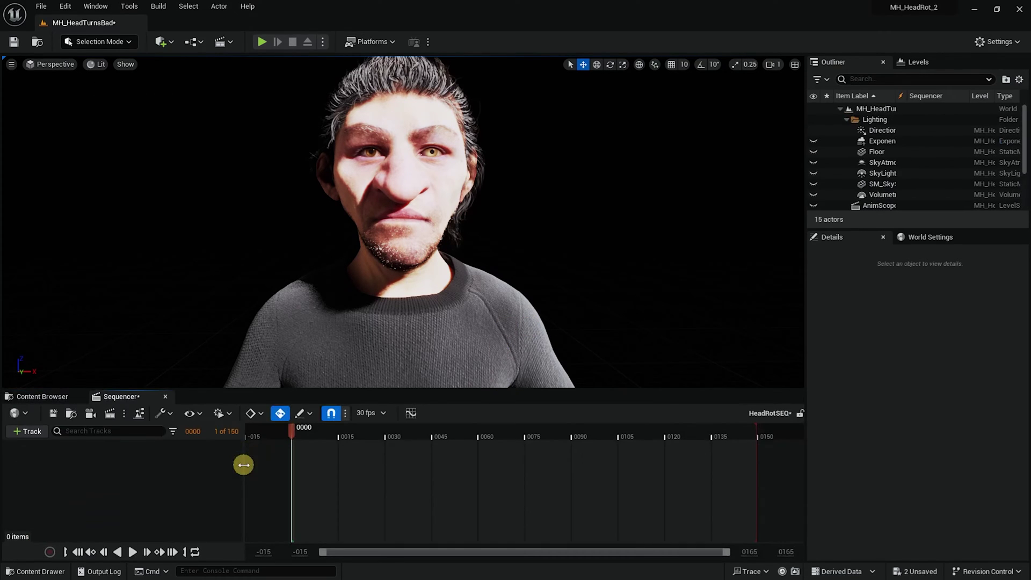
click(378, 208)
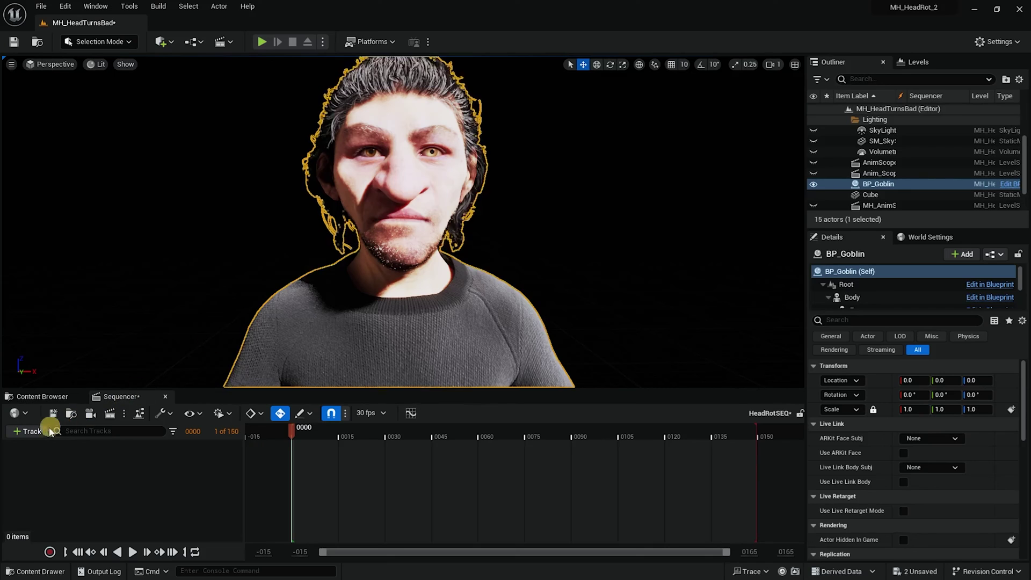
click(27, 431)
mouse_move(111, 244)
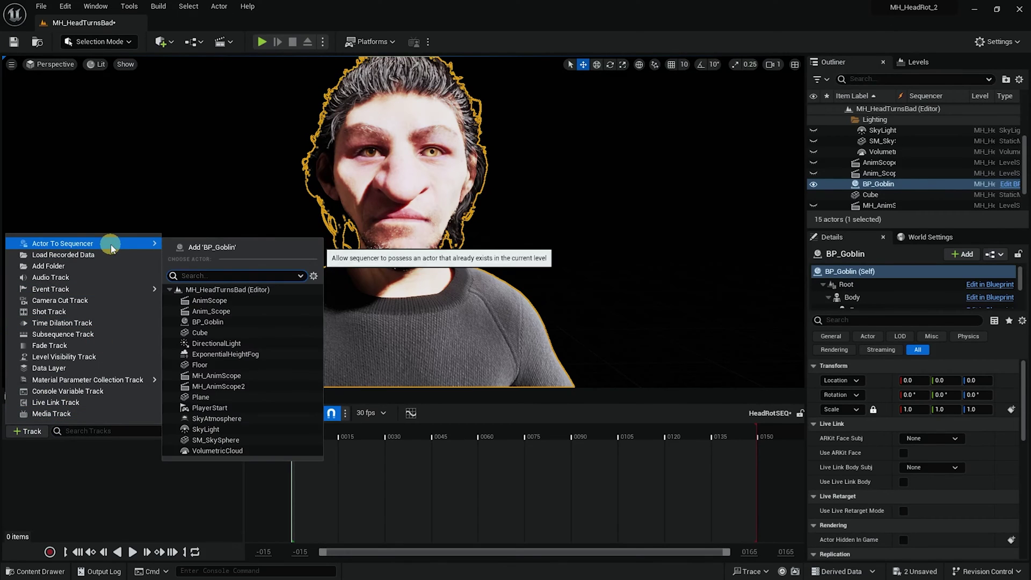
click(209, 242)
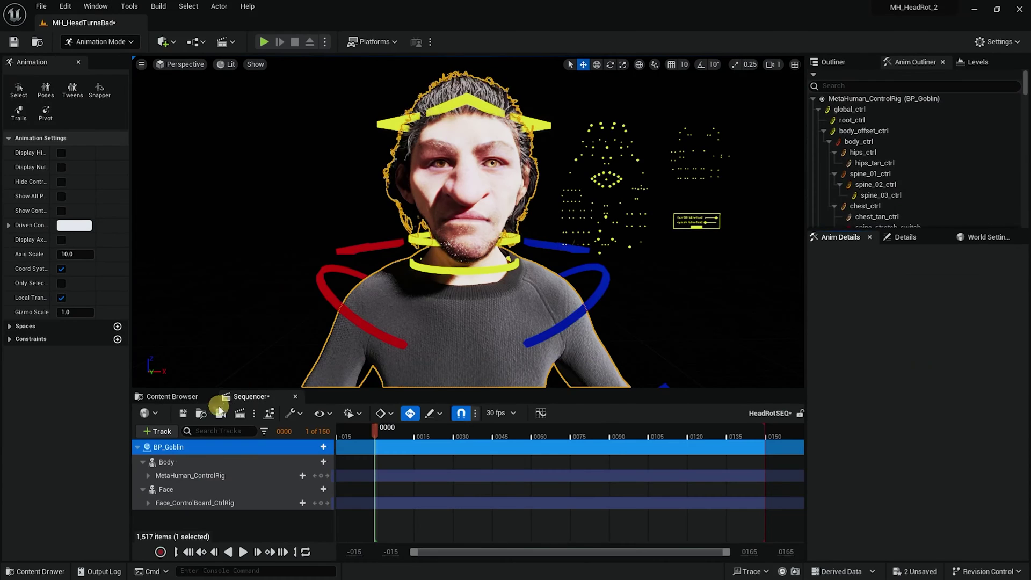
- Delete the body and face control rig tracks, keeping only BP_Goblin's Body and Face tracks
click(78, 63)
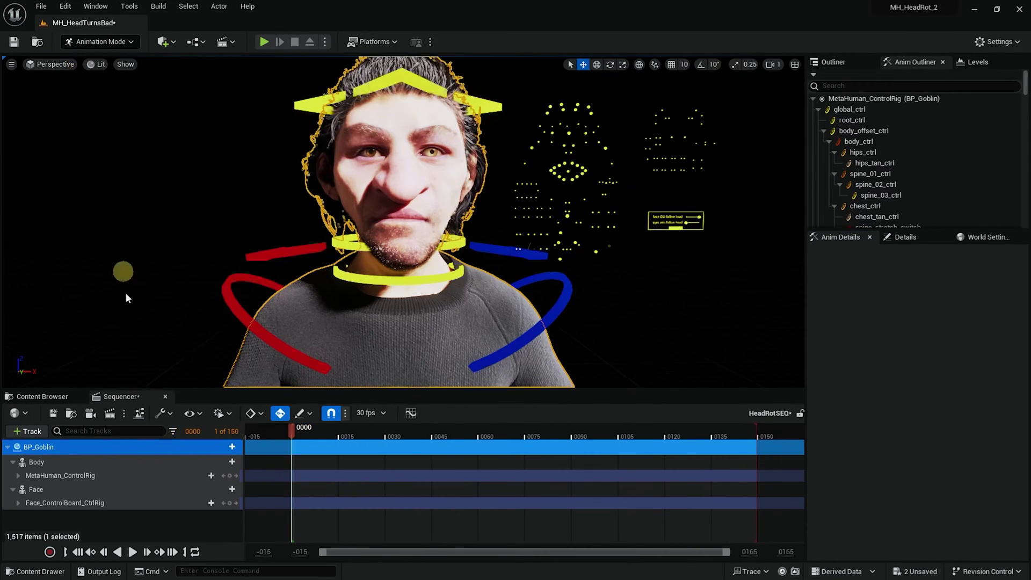
click(111, 475)
ctrl+click(111, 503)
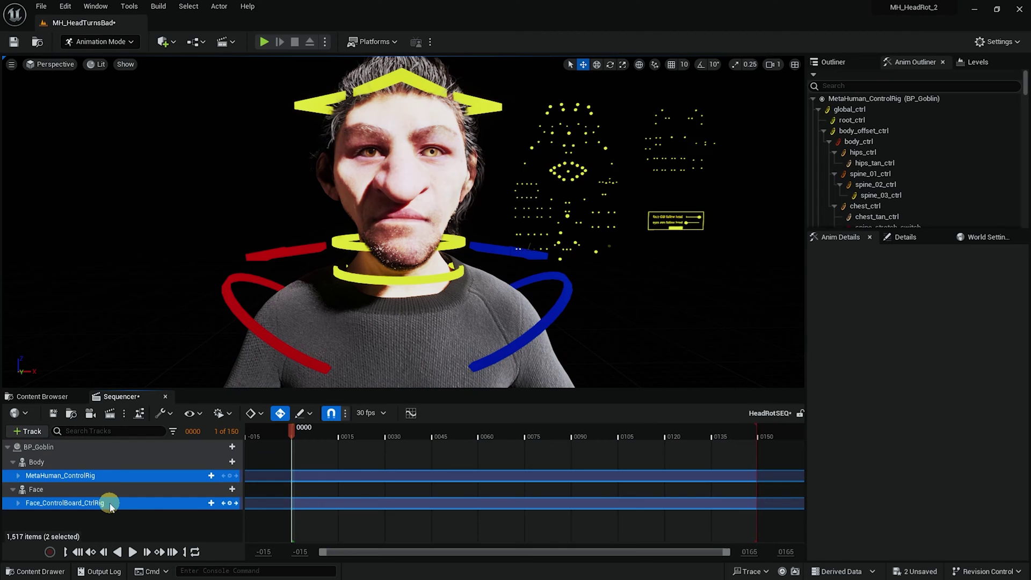
key(Delete)
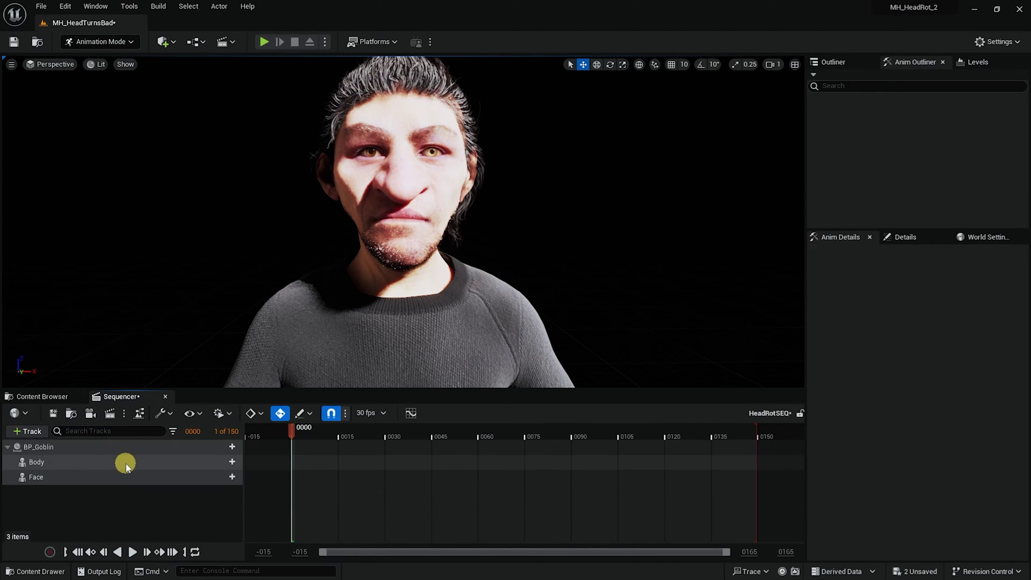
click(362, 349)
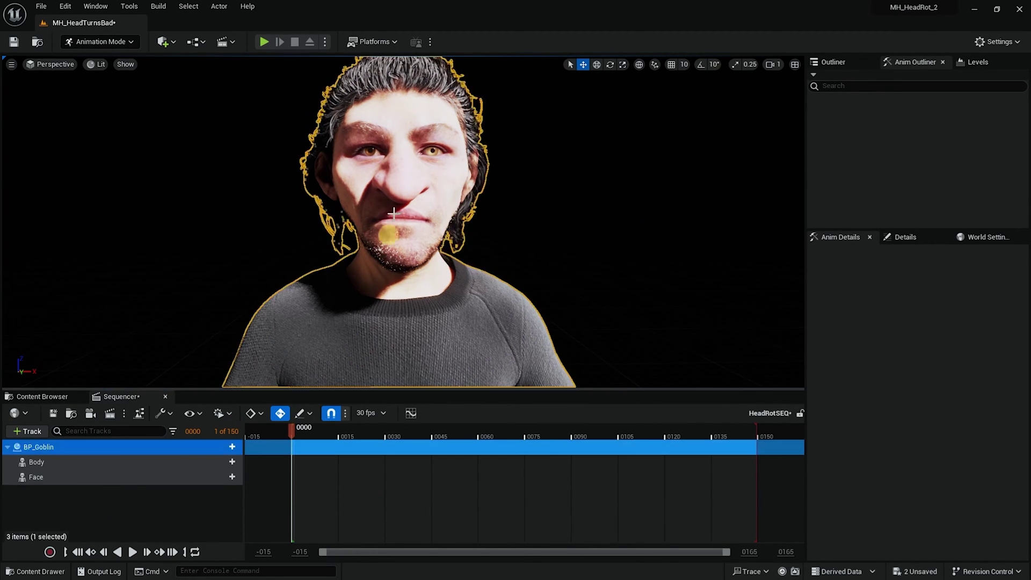
click(535, 209)
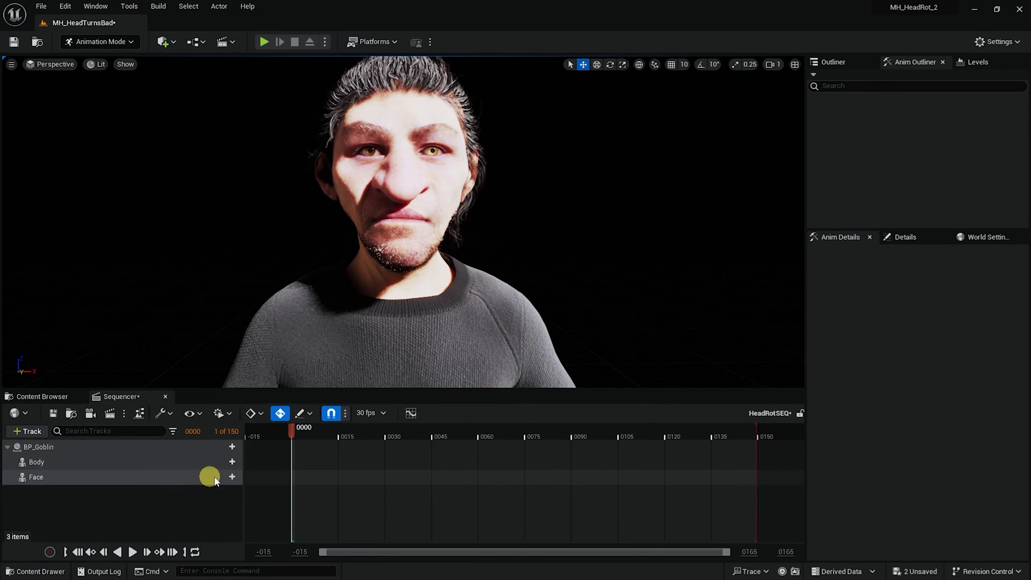
- Add an Animation track holding Goblin_Fall_Loop_Rot_OFF under Face and scrub to preview it
click(232, 477)
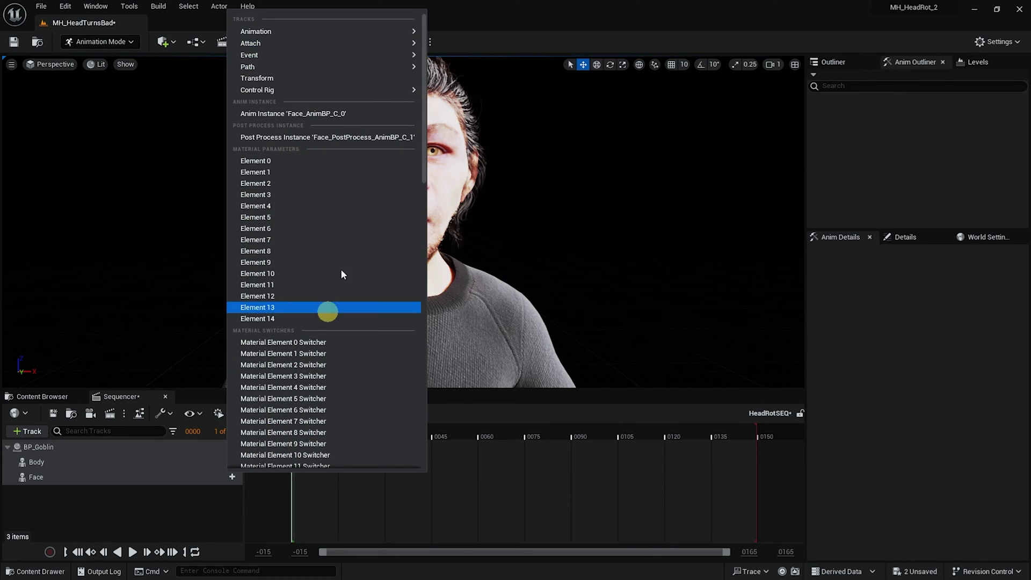
mouse_move(308, 33)
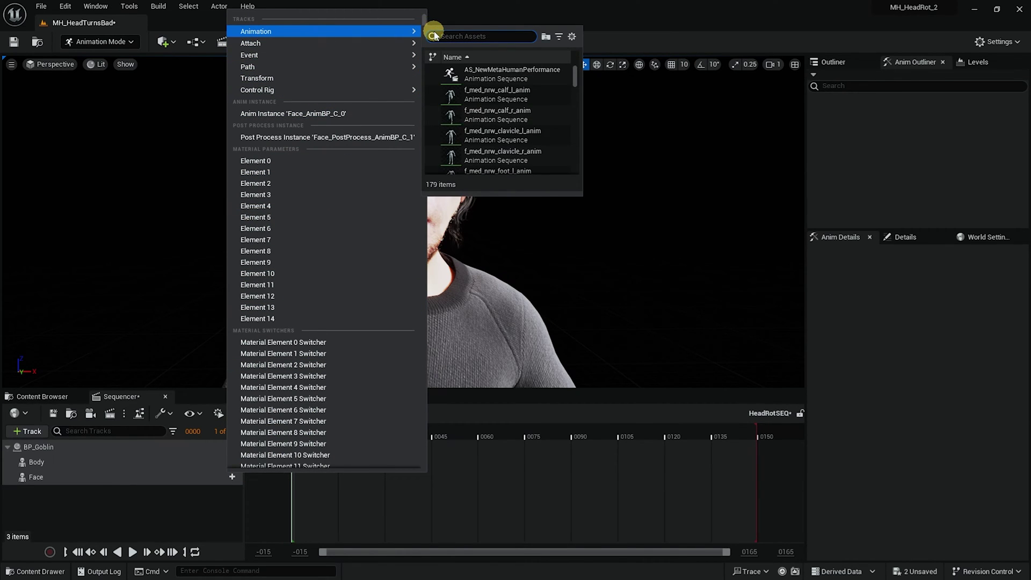
text(goblin)
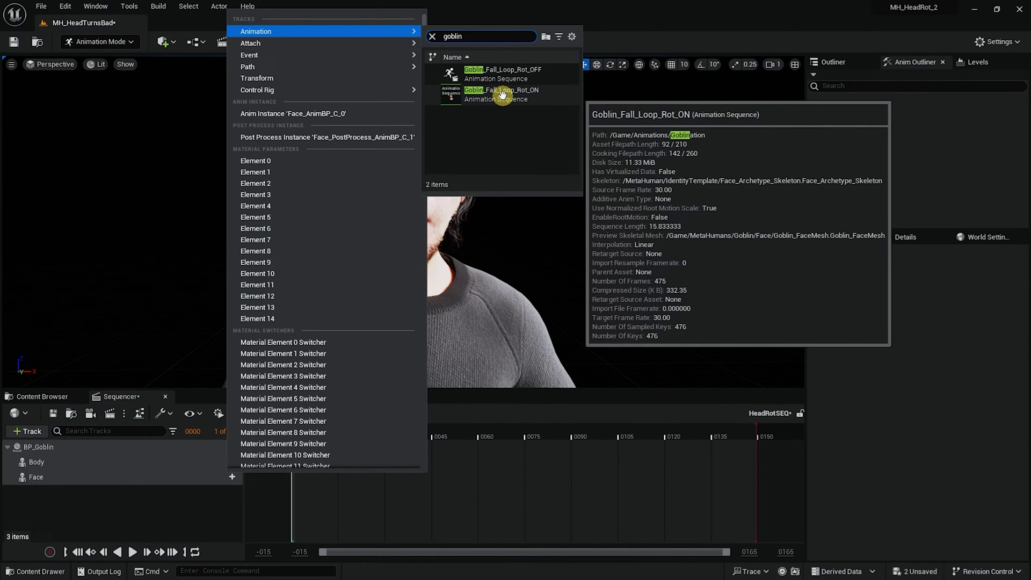
click(495, 70)
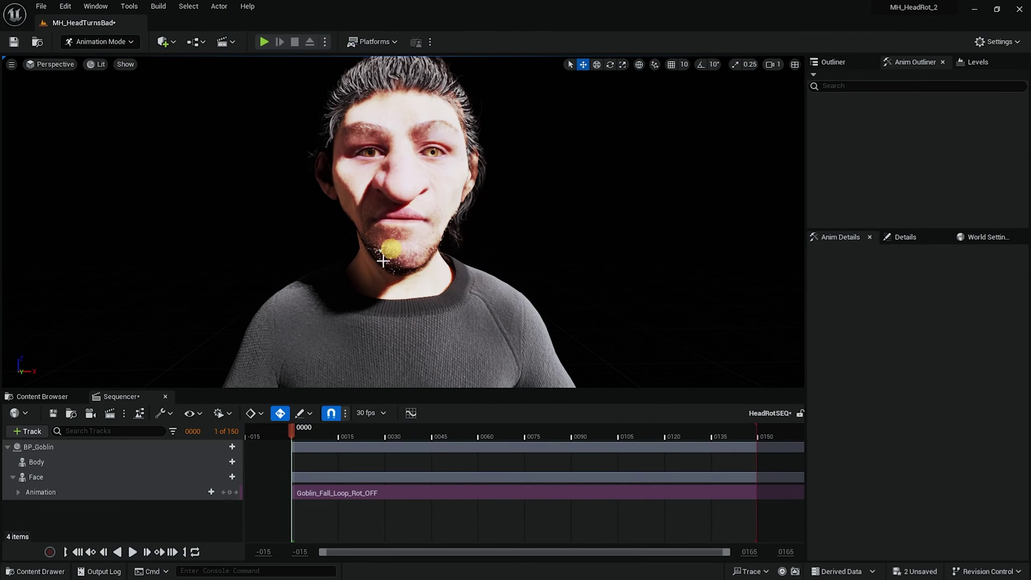
mouse_move(304, 436)
mouse_down()
mouse_move(695, 435)
mouse_move(435, 446)
mouse_move(381, 434)
mouse_up()
- Move the playhead to frame 475 and make it the end of the playback range
click(422, 492)
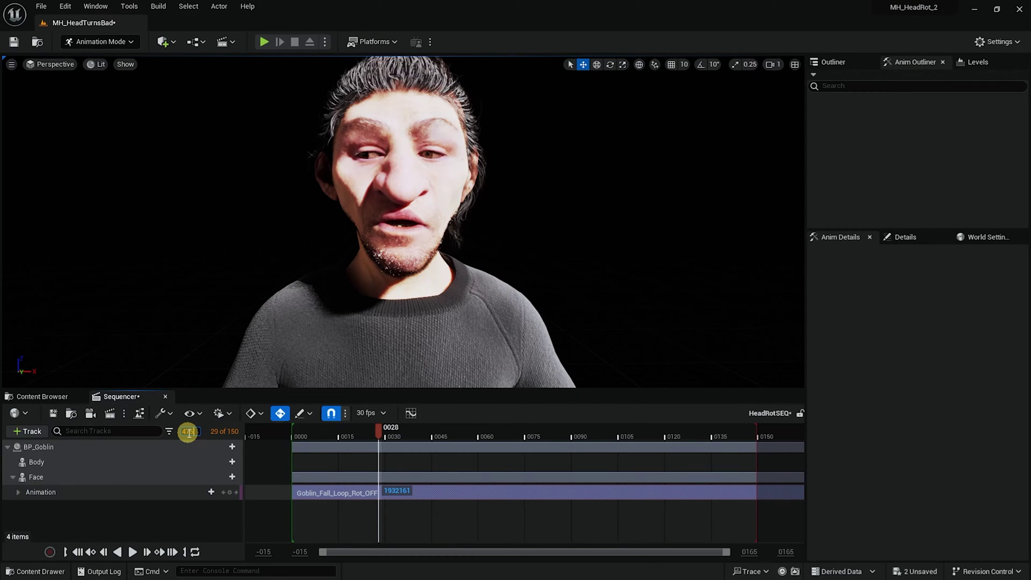
key(Return)
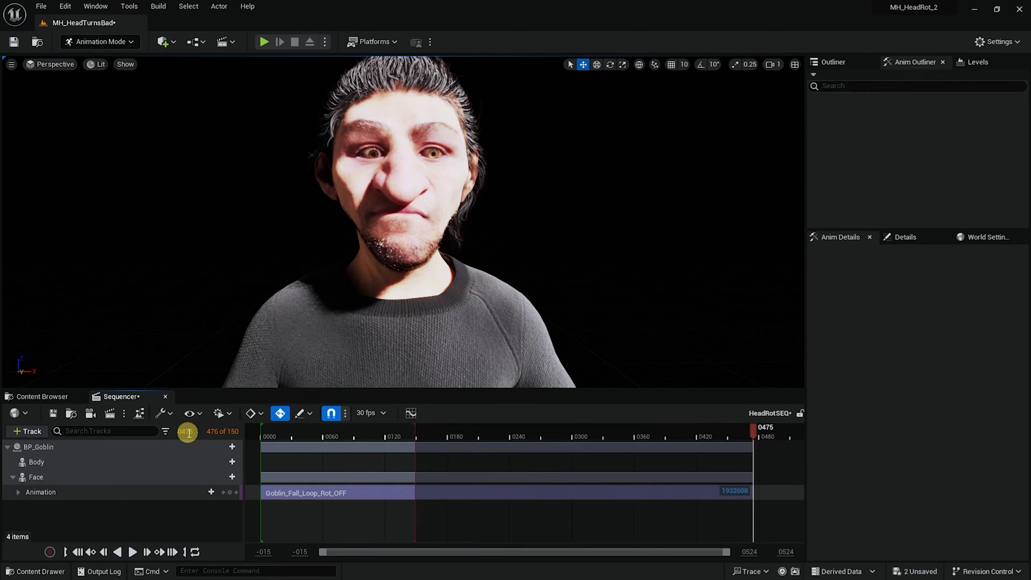
click(183, 554)
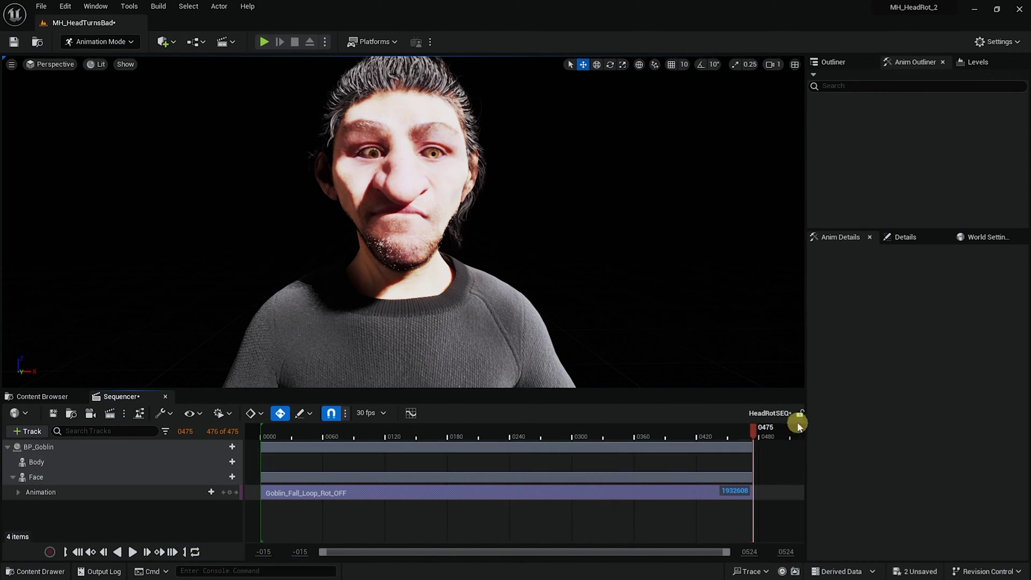
drag(750, 439, 106, 461)
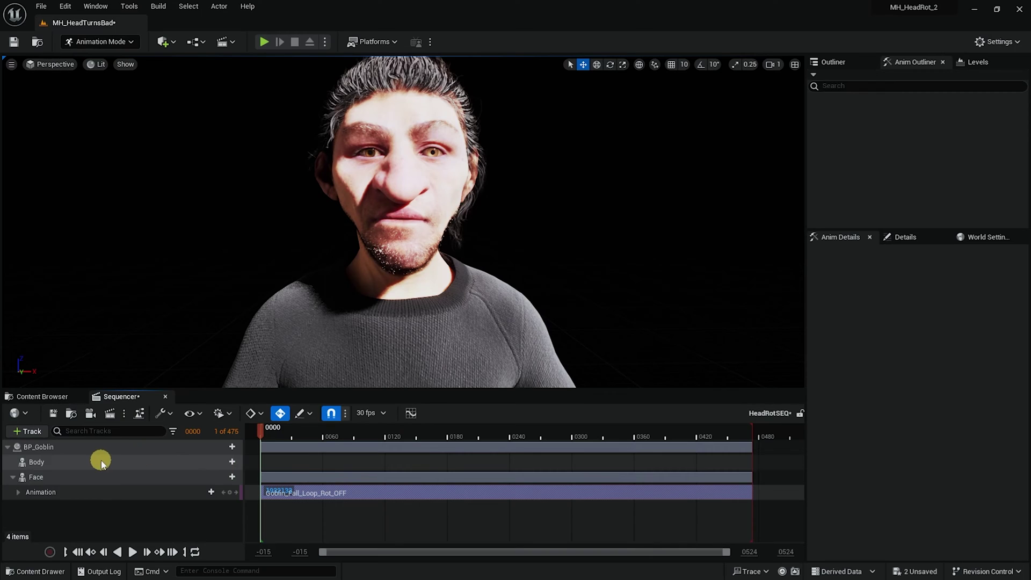
- Add MM_Fall_Loop to the Body track and stretch its section to frame 474
click(102, 461)
click(230, 462)
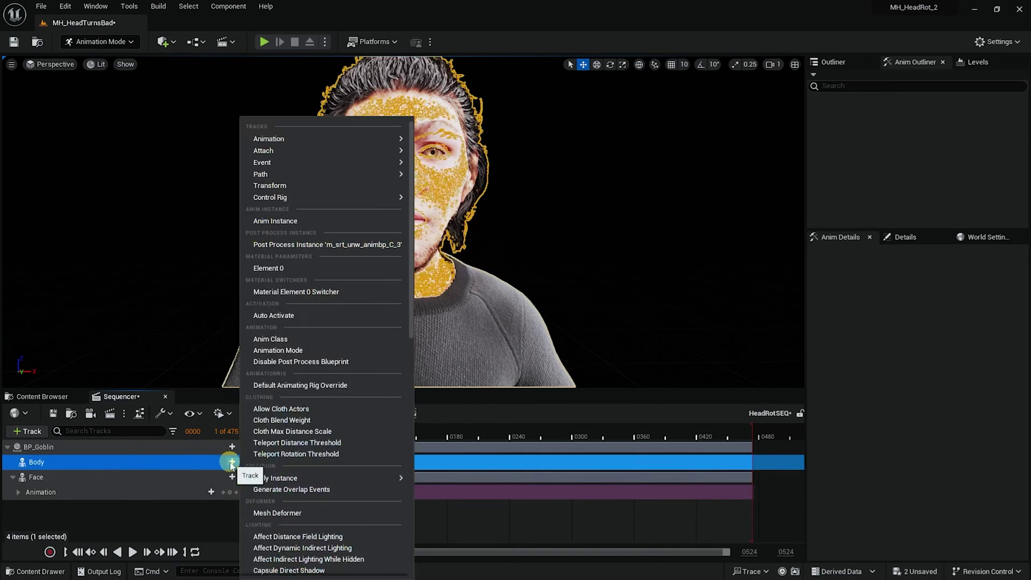
click(350, 138)
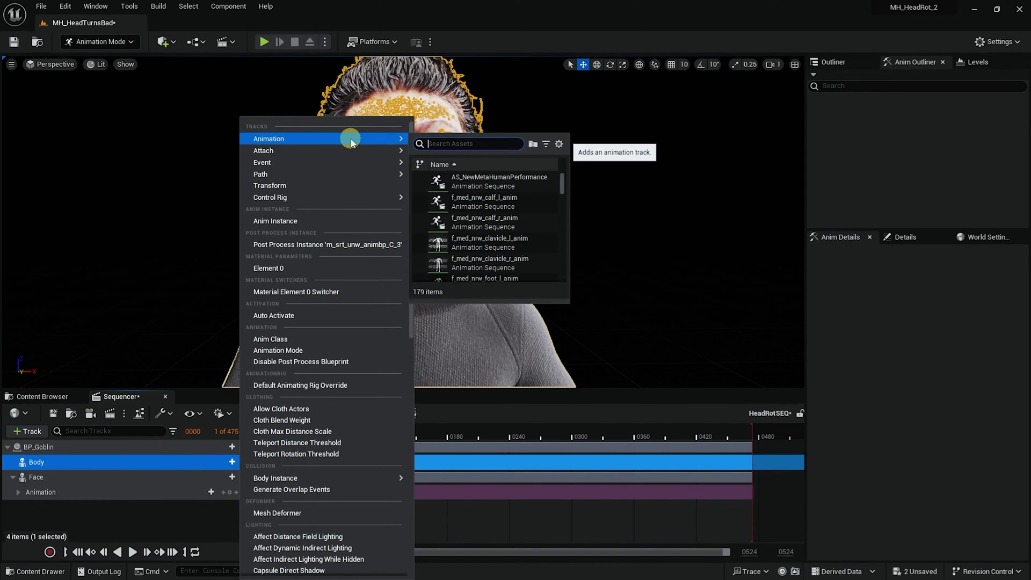
text(loop)
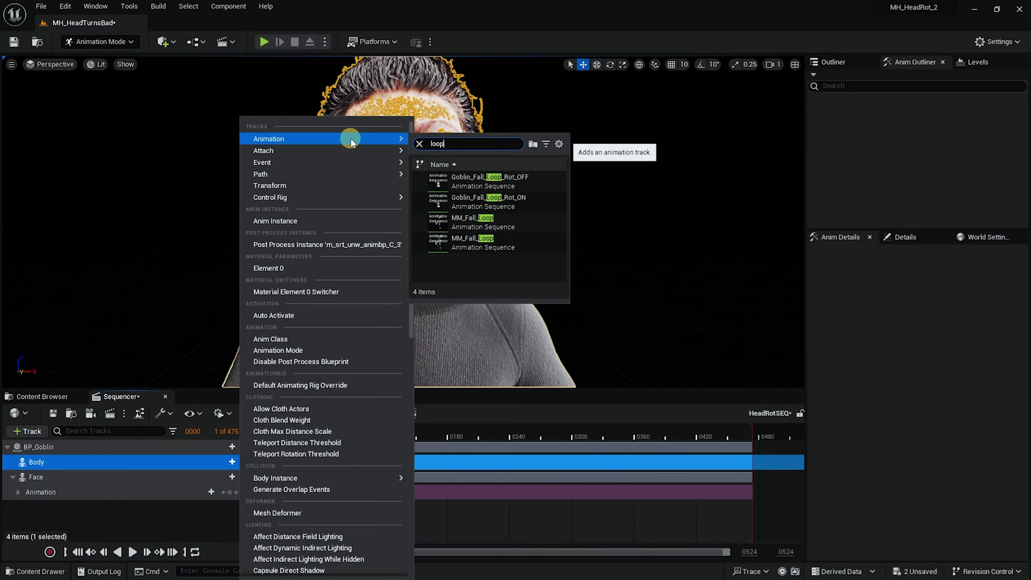
click(472, 220)
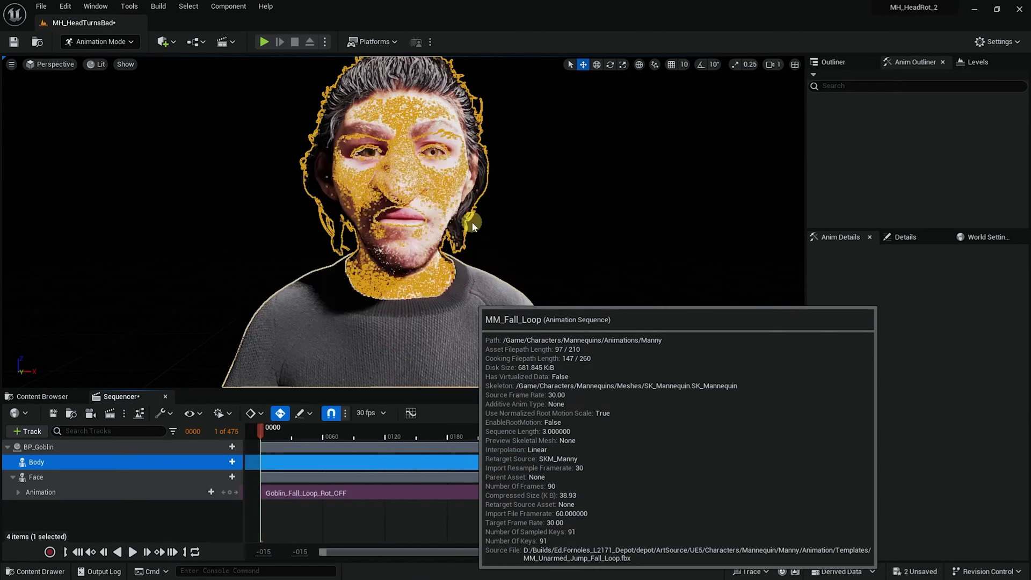
mouse_move(280, 434)
mouse_down()
mouse_move(320, 434)
mouse_move(246, 430)
mouse_move(328, 433)
mouse_move(256, 421)
mouse_move(322, 432)
mouse_move(261, 433)
mouse_up()
click(347, 477)
drag(347, 477, 748, 477)
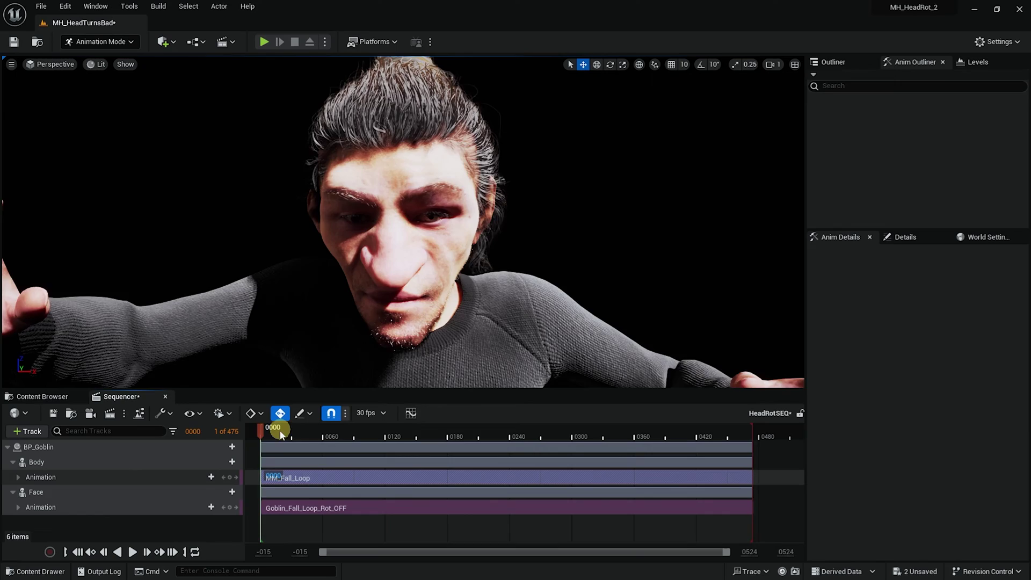
drag(281, 434, 605, 427)
key(space)
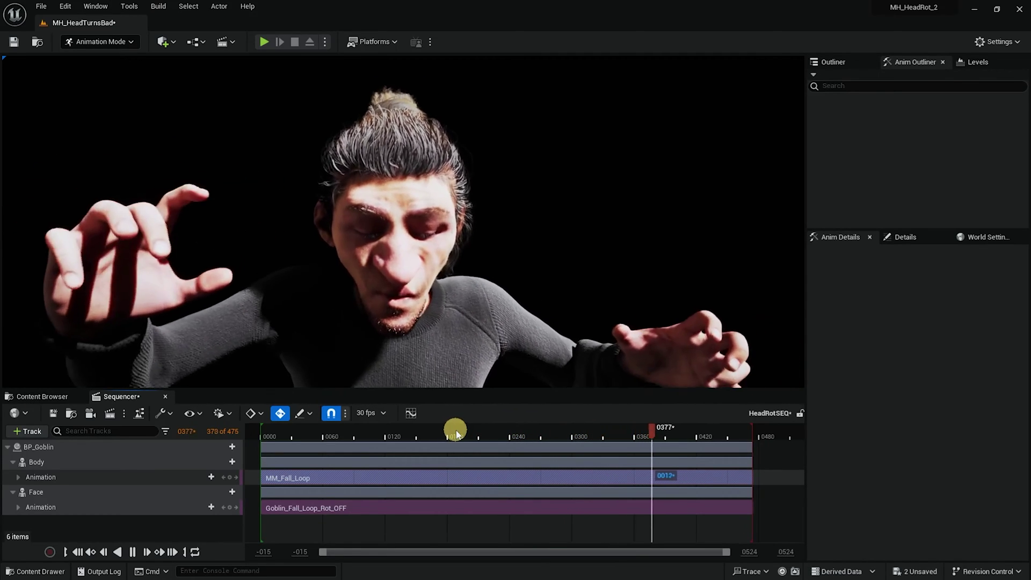
drag(455, 434, 256, 440)
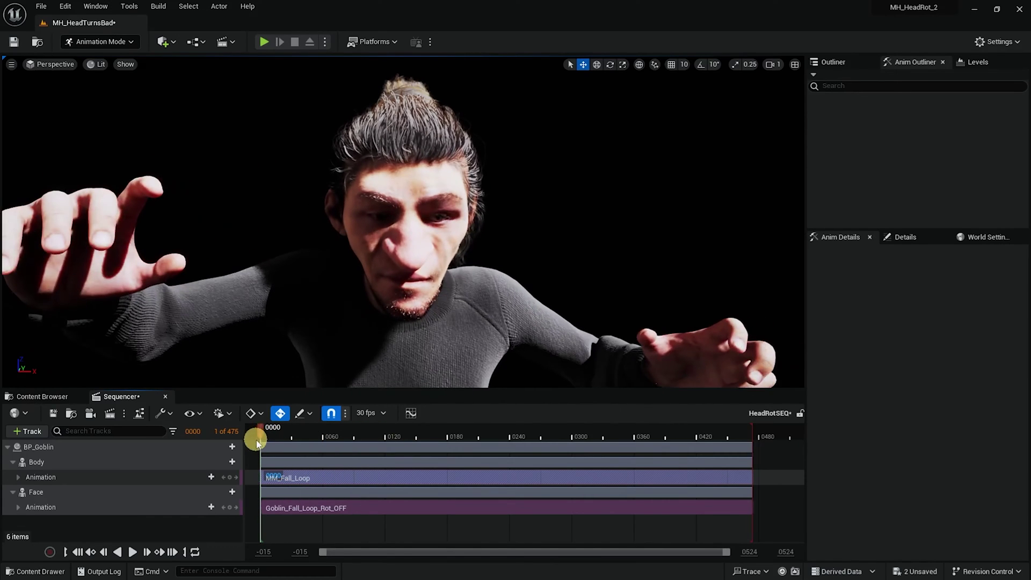
click(454, 297)
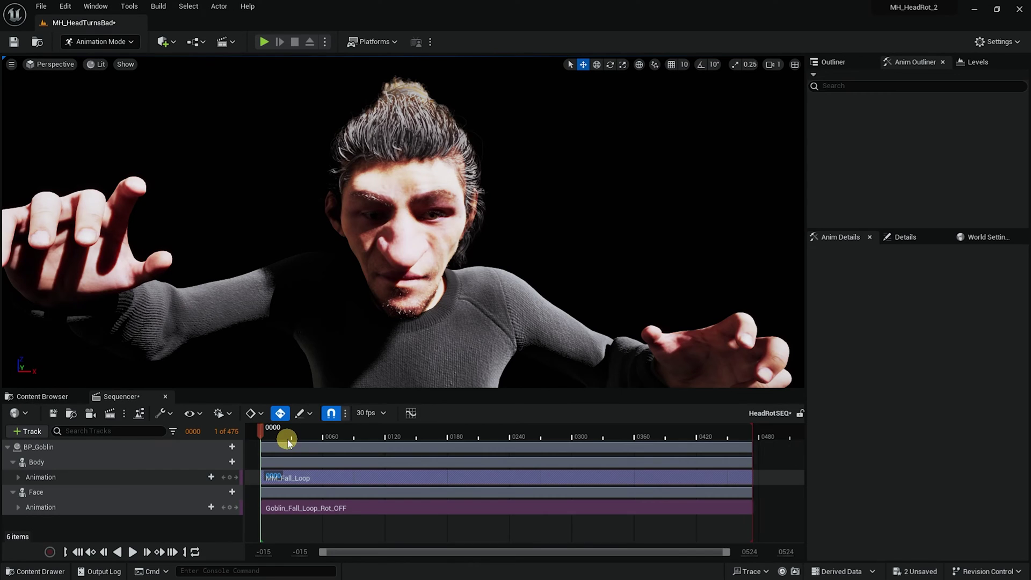
- Swap the Face section's animation from Rot_OFF to Goblin_Fall_Loop_Rot_ON
click(320, 505)
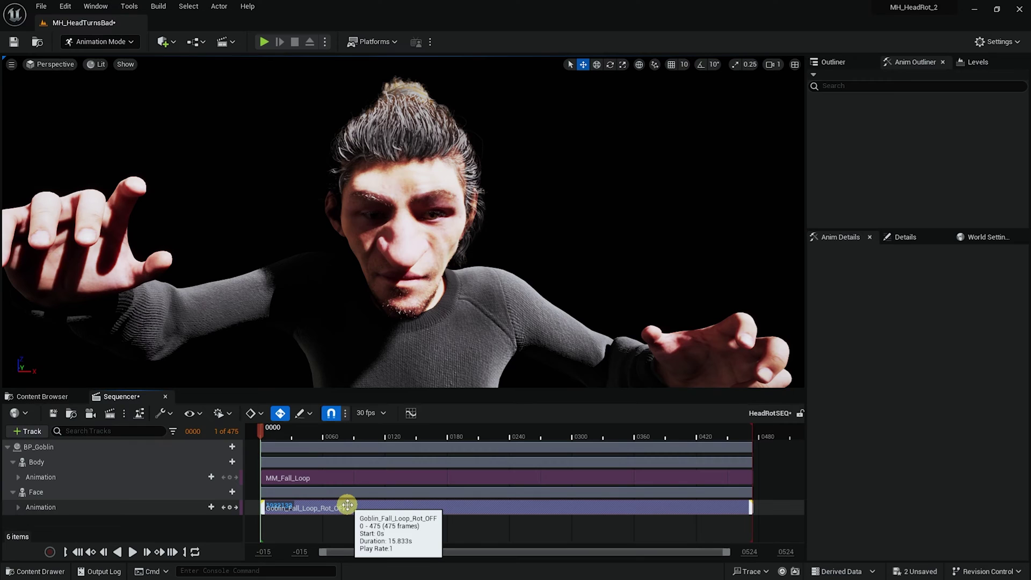
right_click(344, 506)
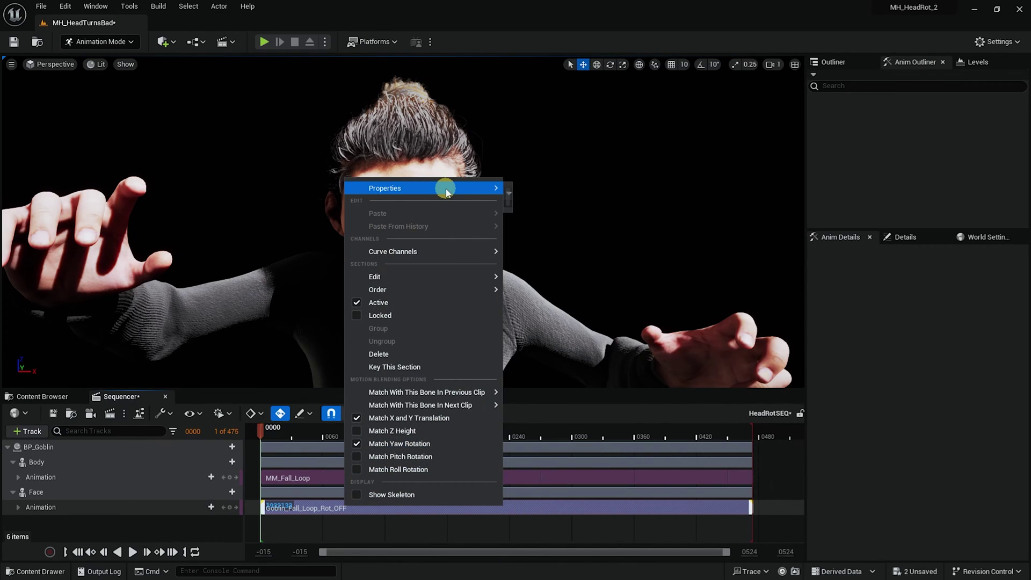
mouse_move(446, 189)
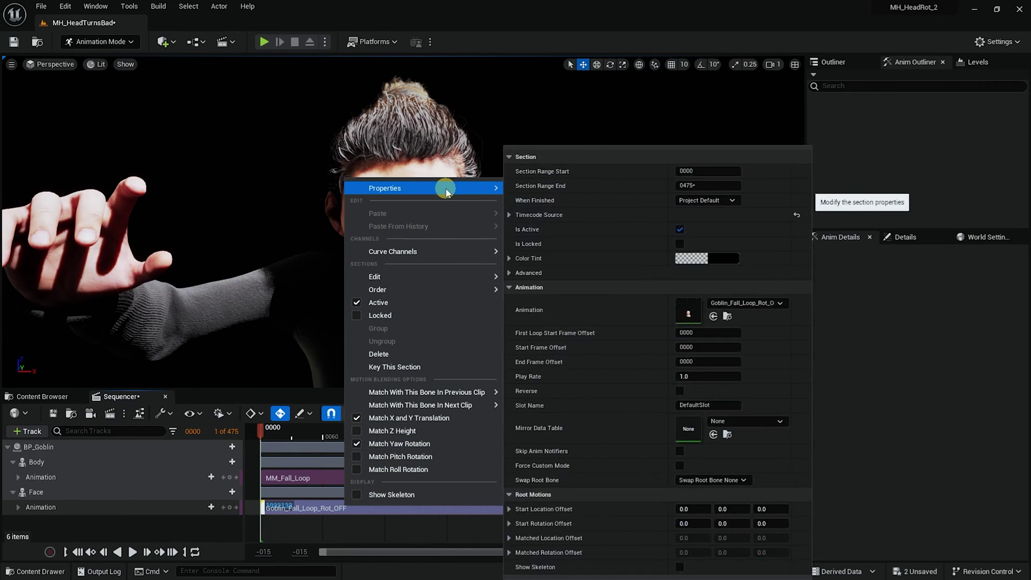
click(768, 303)
text(loop)
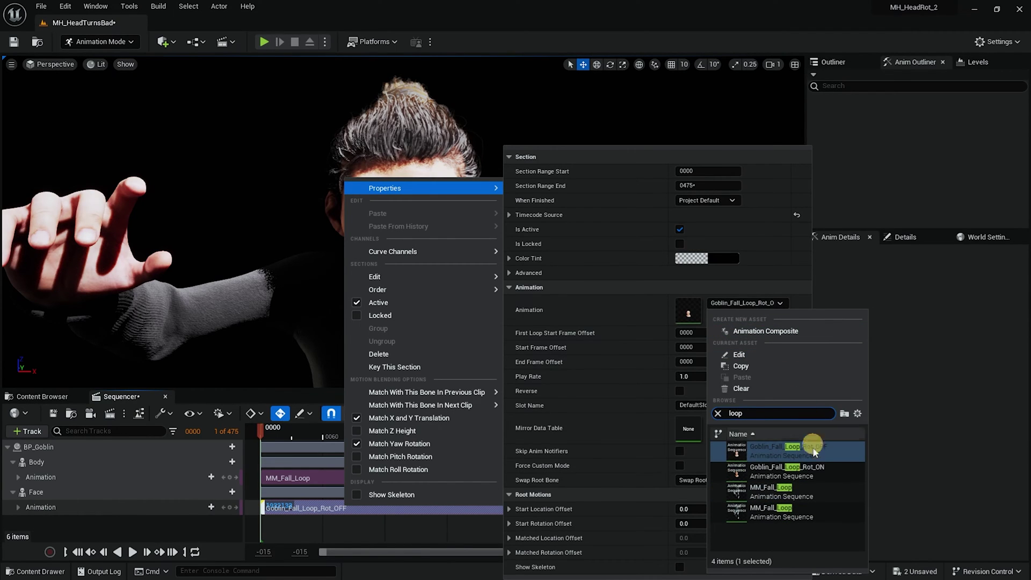
click(752, 468)
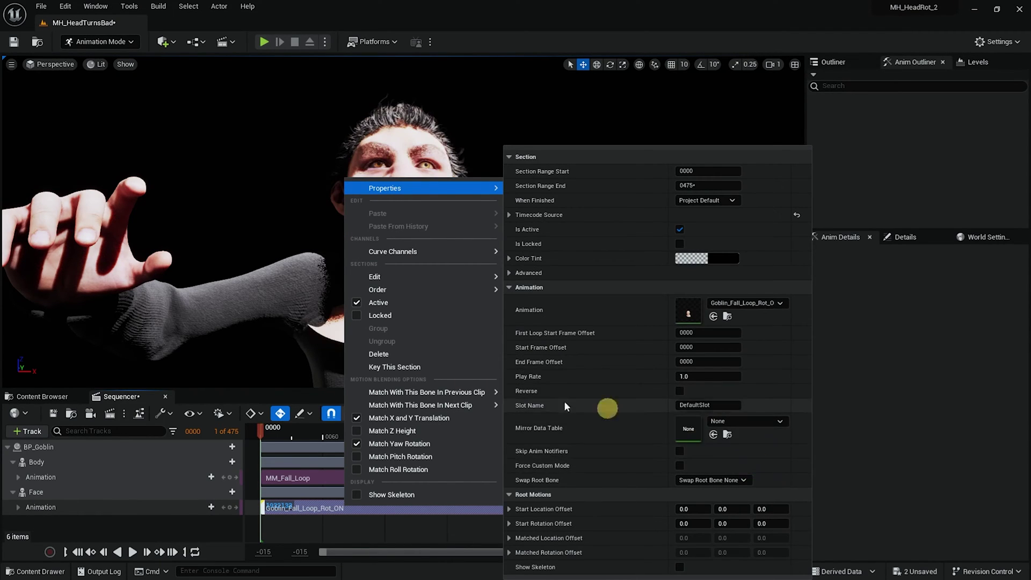
click(281, 430)
- Play the sequence from the start to preview, then return to frame 0000
click(270, 433)
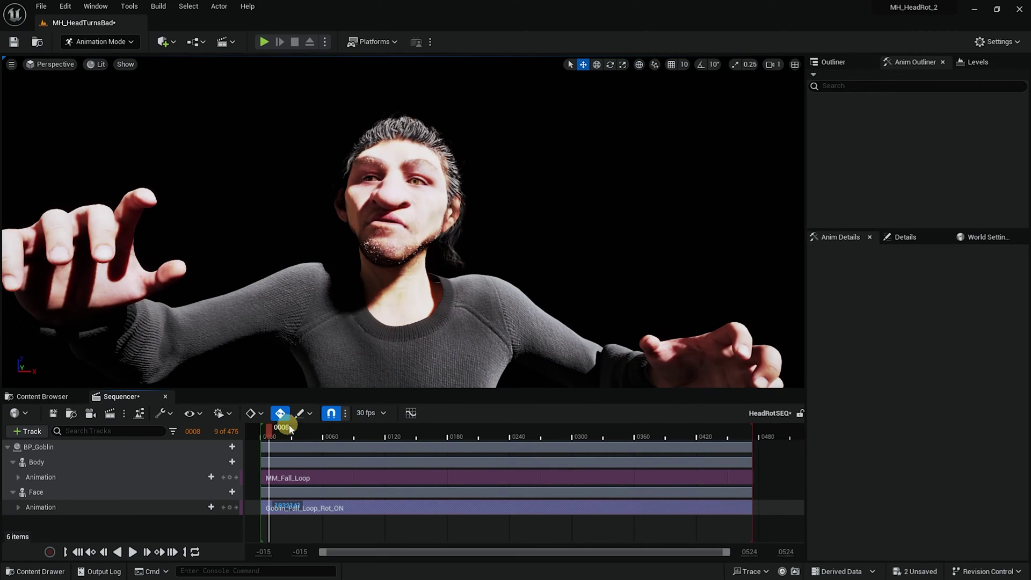
key(space)
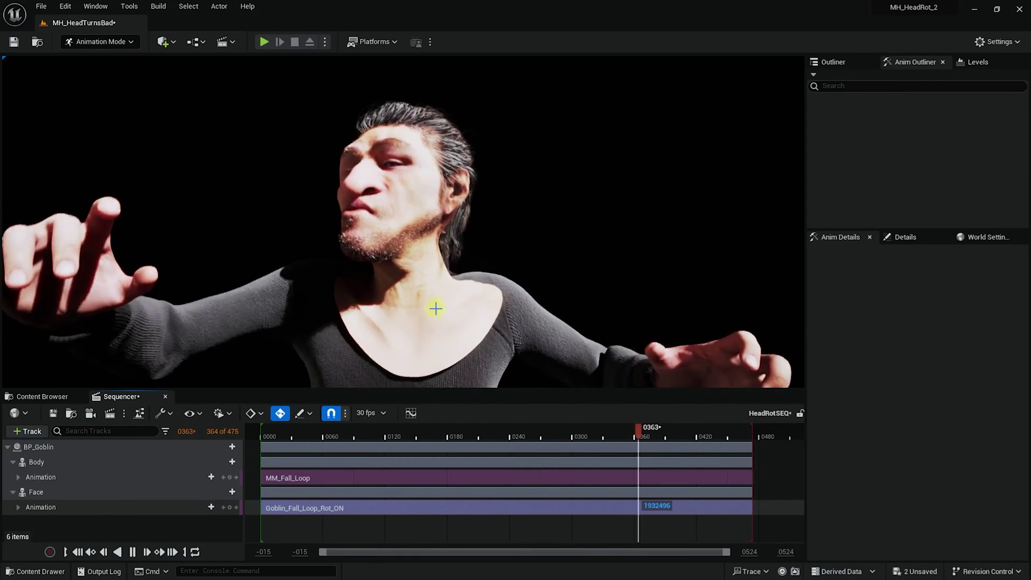
drag(437, 435, 215, 438)
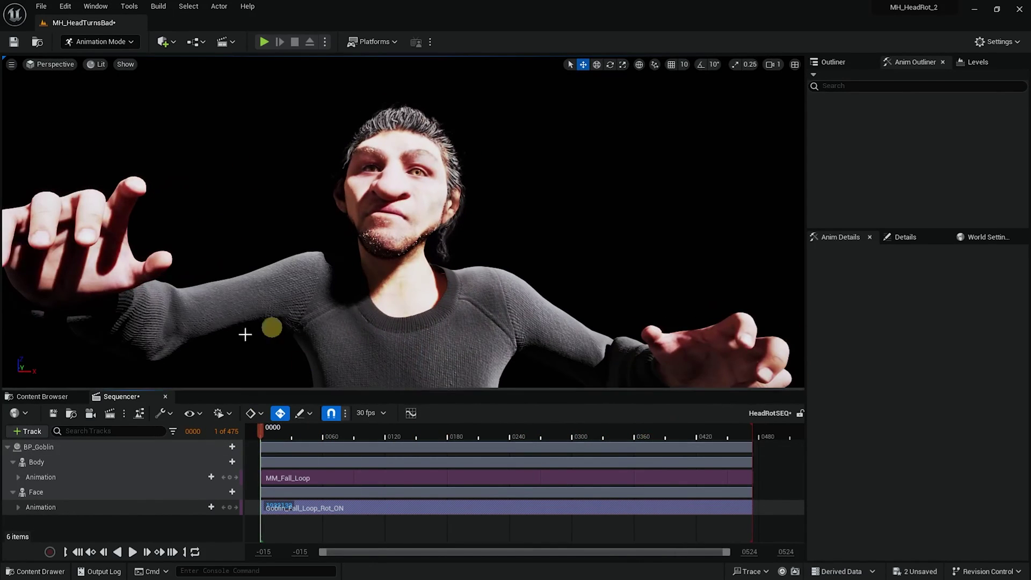
- Key an Animation Mode track on the Face component and set it to Use Custom Mode
click(59, 492)
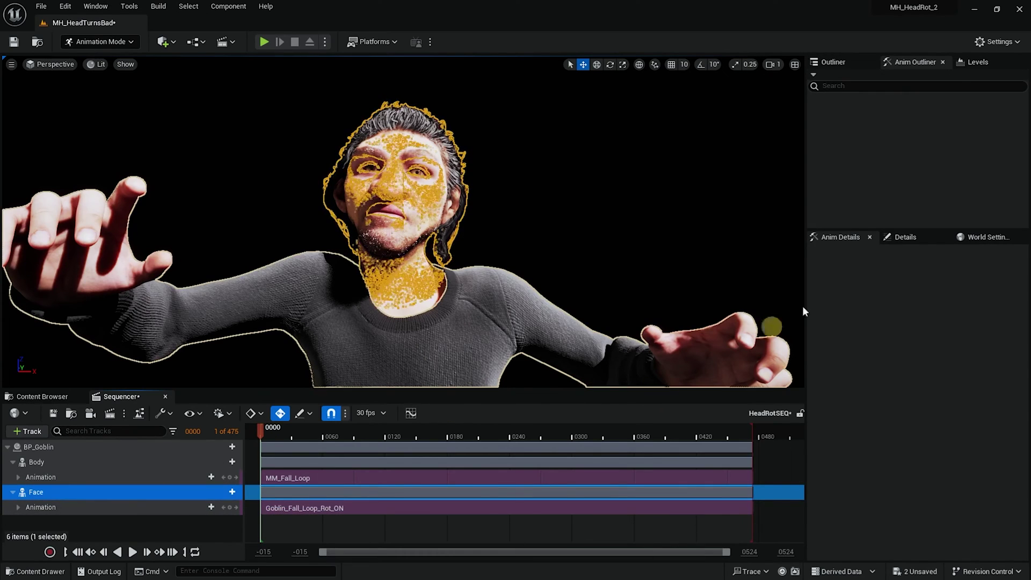
click(893, 236)
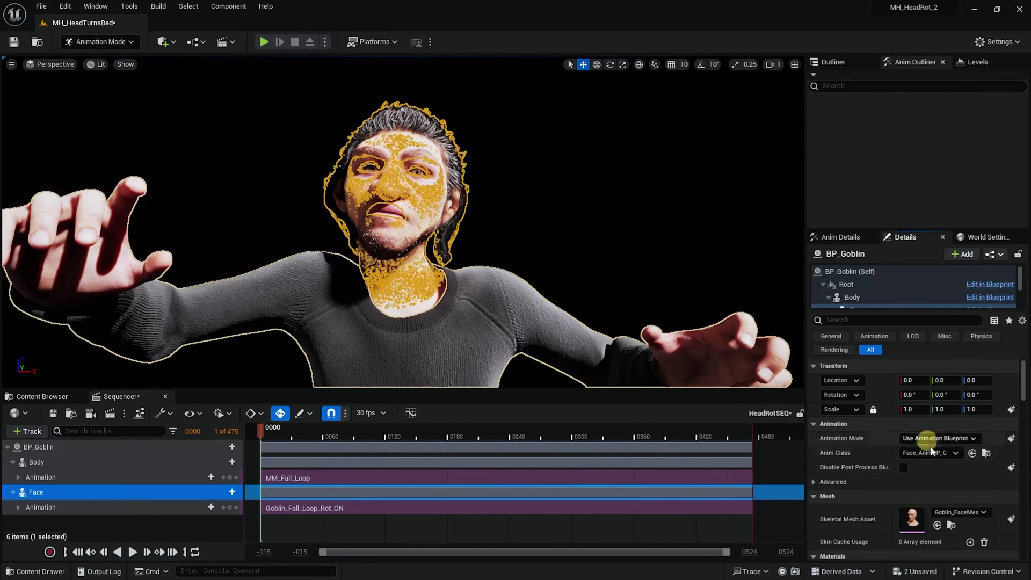
click(1011, 438)
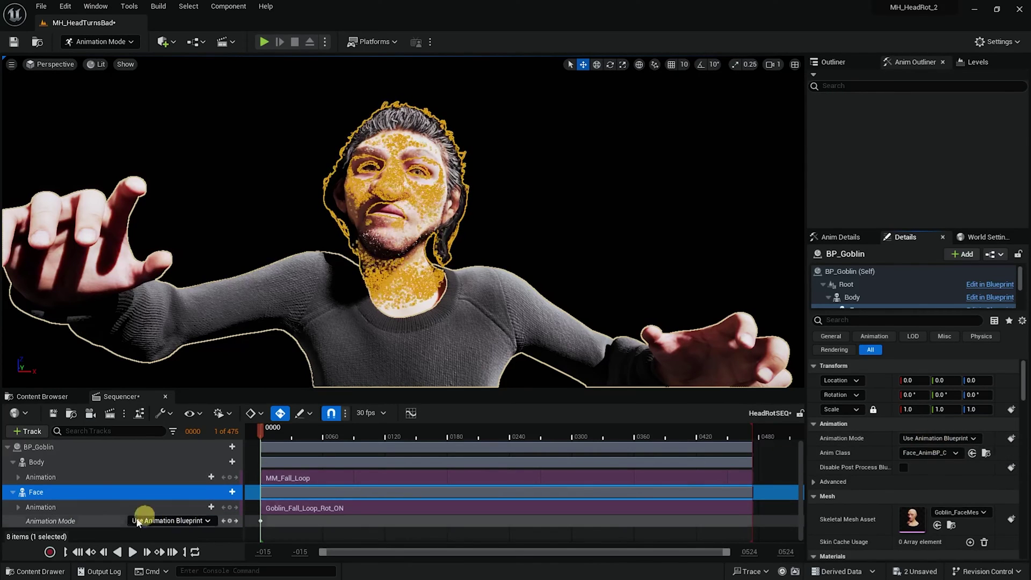
click(192, 522)
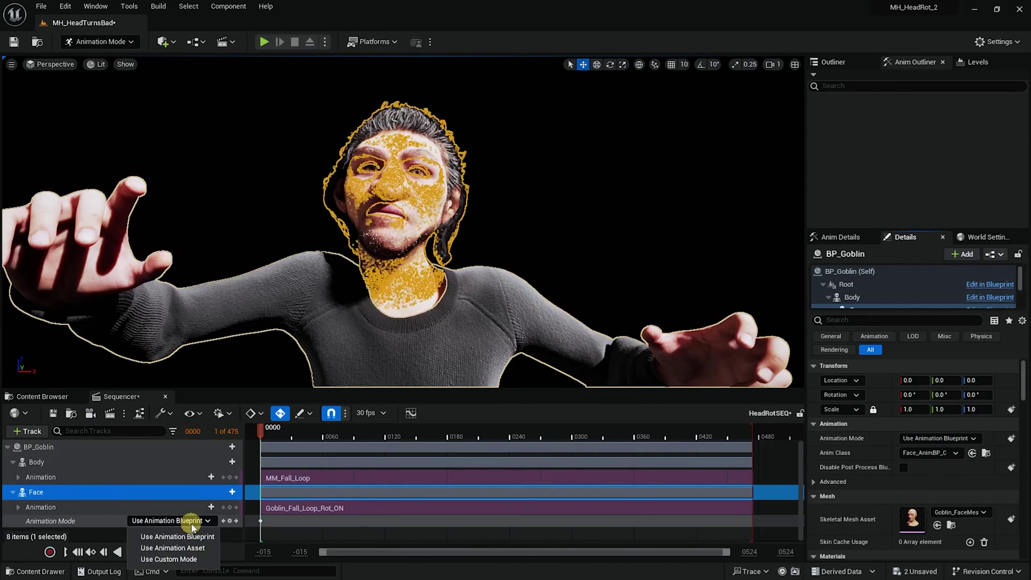
click(191, 559)
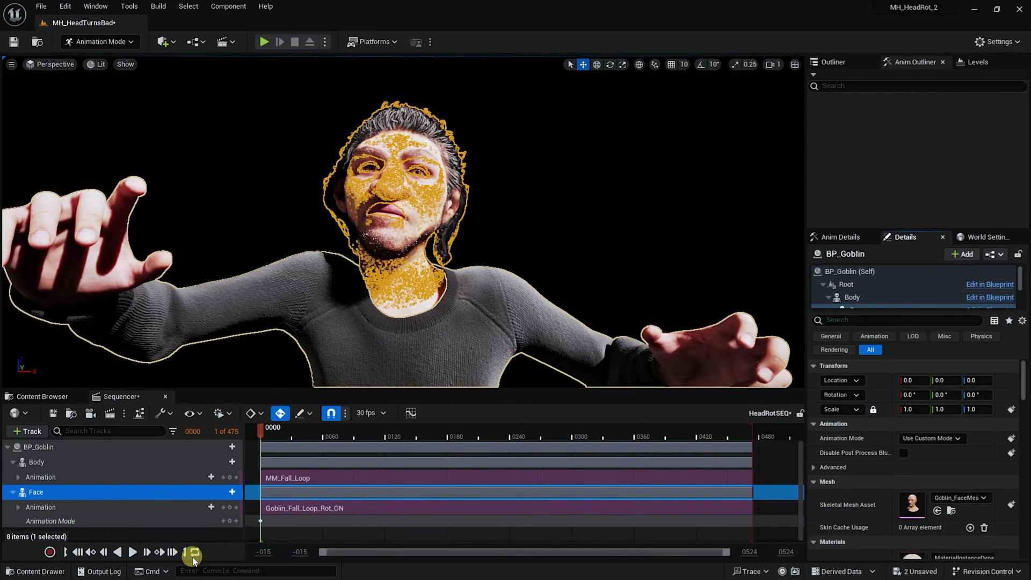
- Play the sequence from frame 0005 in Custom Mode, then stop and jump to the first frame
click(272, 430)
drag(273, 431, 274, 434)
key(space)
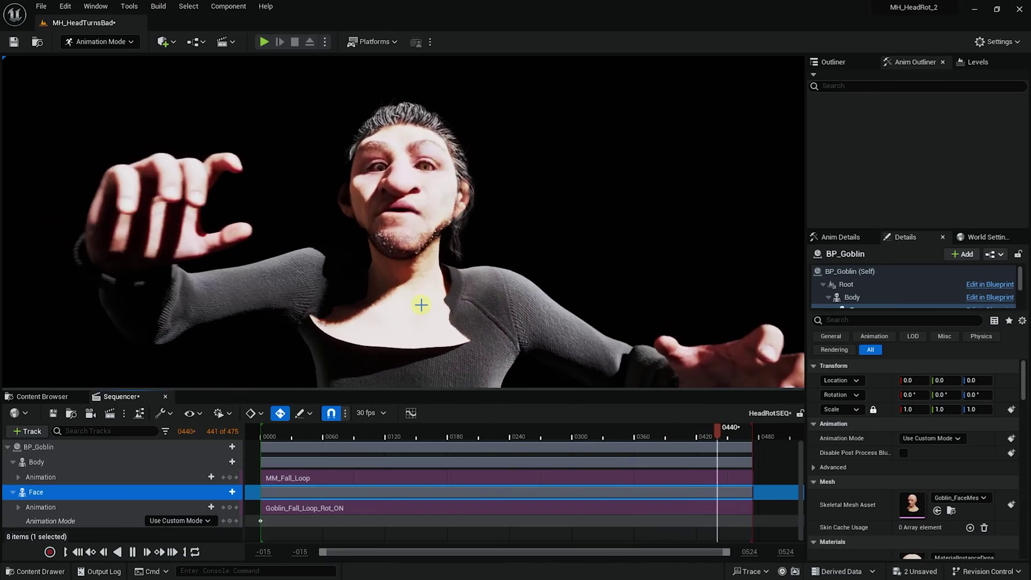
key(space)
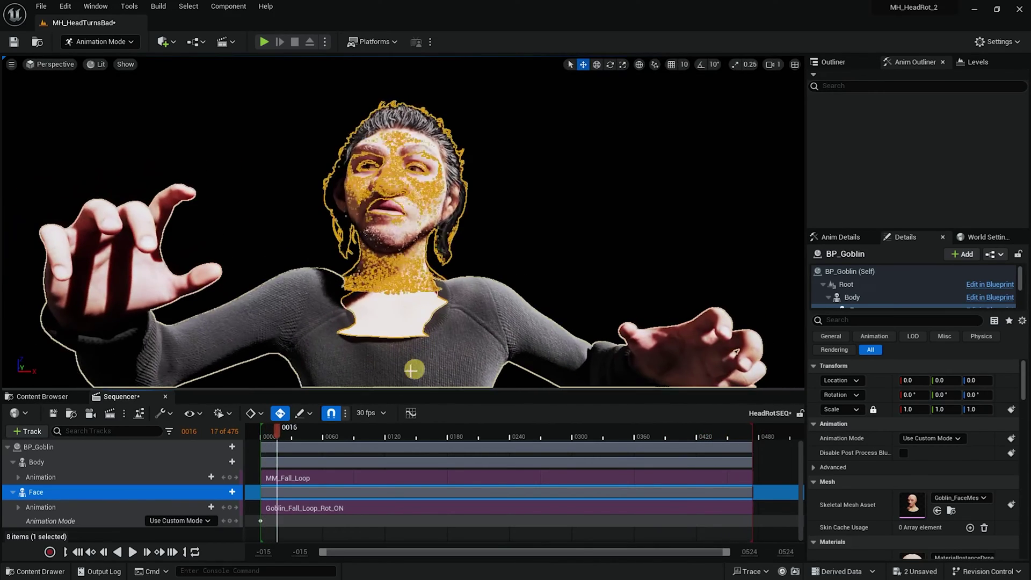
key(Up)
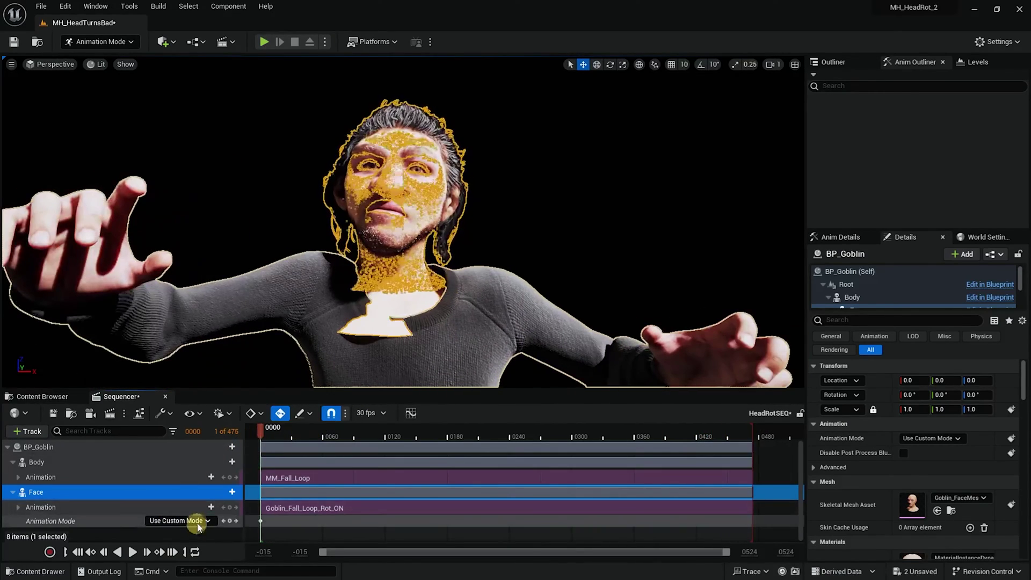
- Switch Animation Mode back to Use Animation Blueprint and scrub to frame 0048
click(200, 522)
click(213, 540)
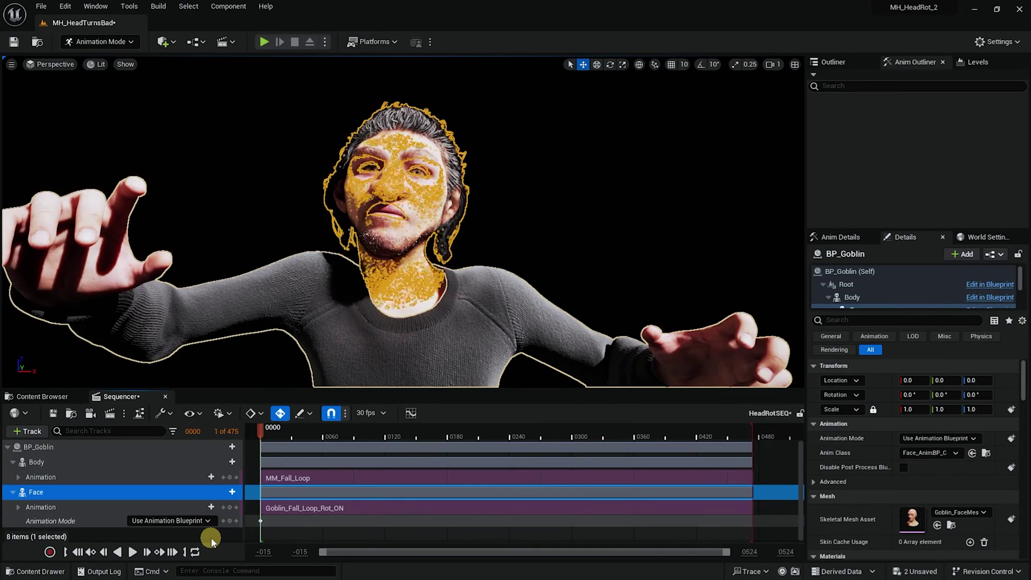
drag(272, 430, 221, 473)
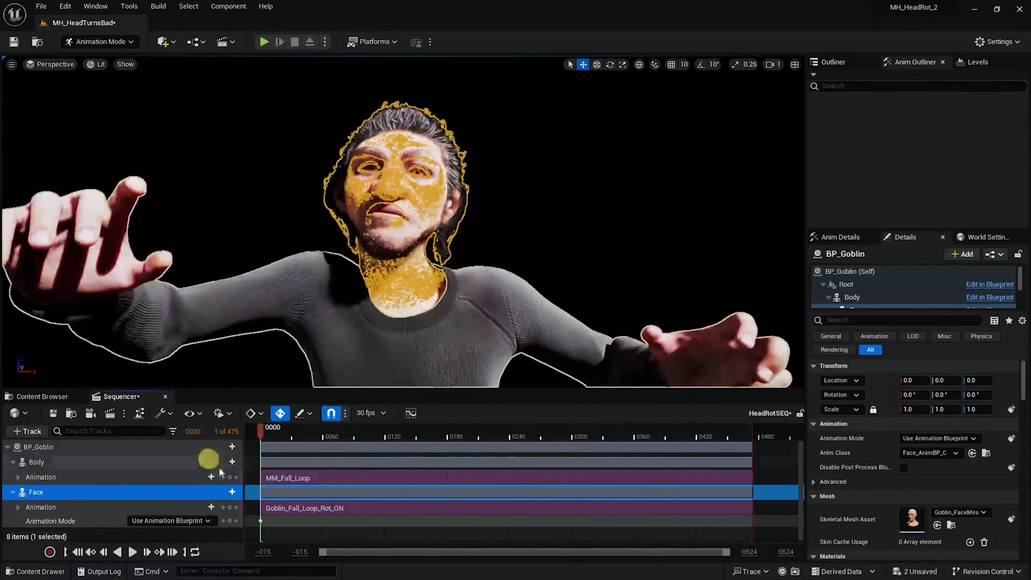
- Reassign Goblin_Fall_Loop_Rot_OFF to the face section and review frames 0143–0214 around the head
right_click(392, 507)
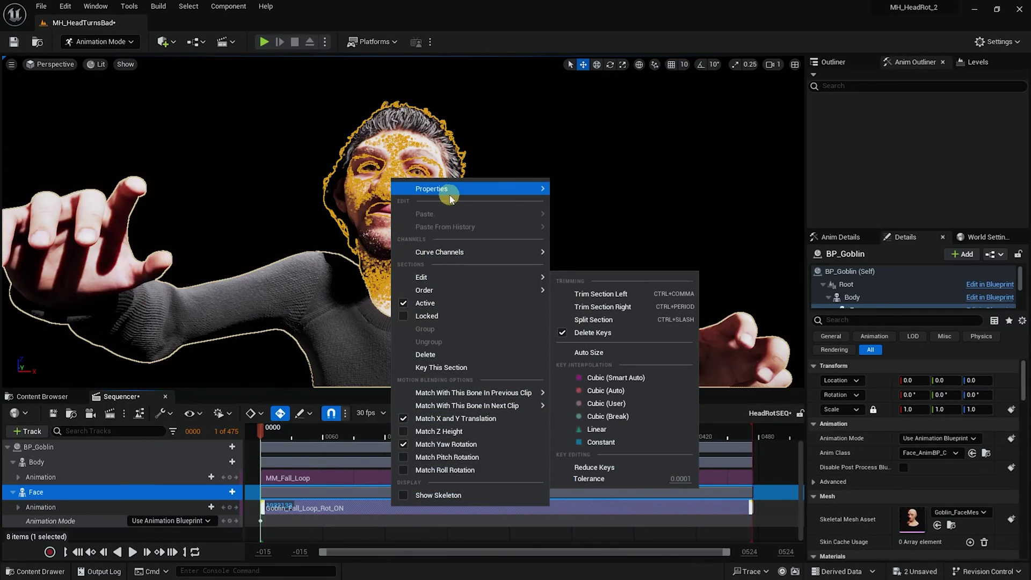
mouse_move(449, 189)
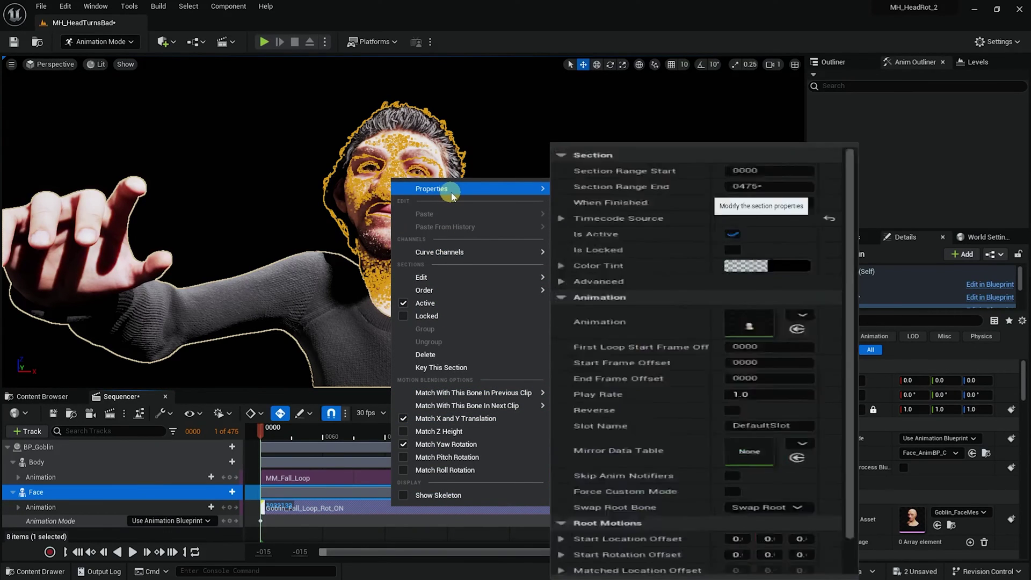
click(802, 304)
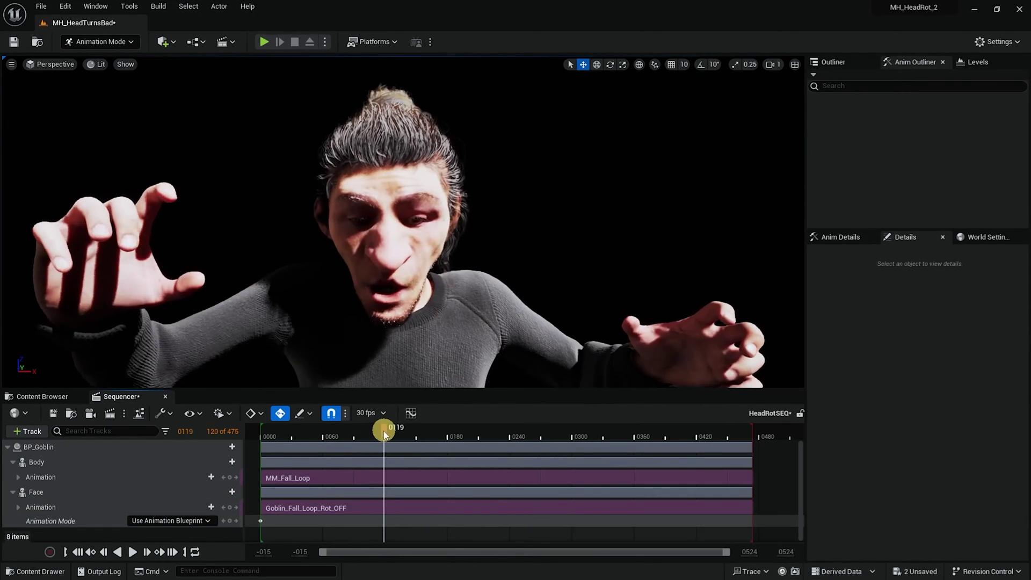
drag(386, 436, 411, 448)
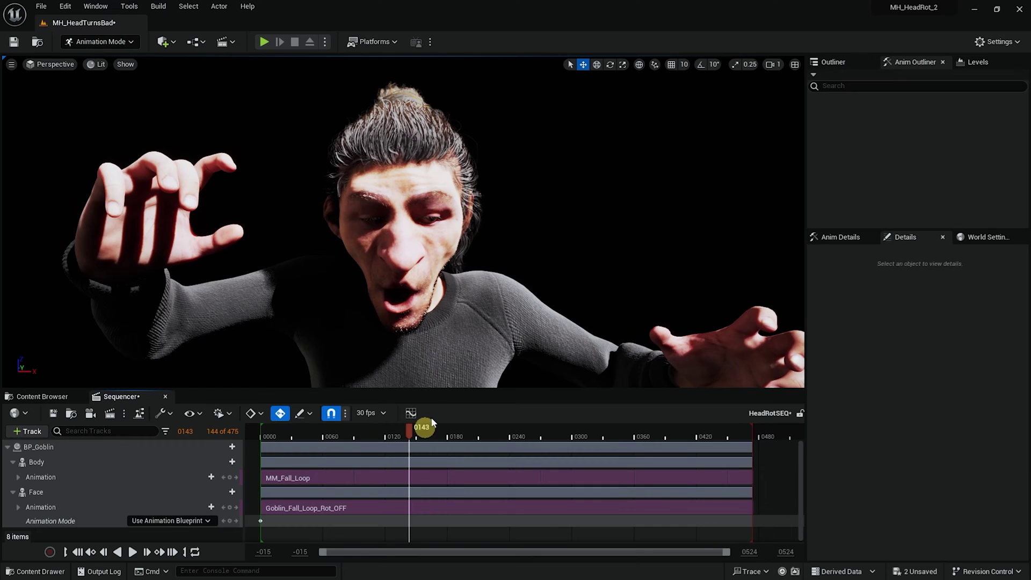
drag(485, 292, 414, 378)
drag(414, 437, 261, 456)
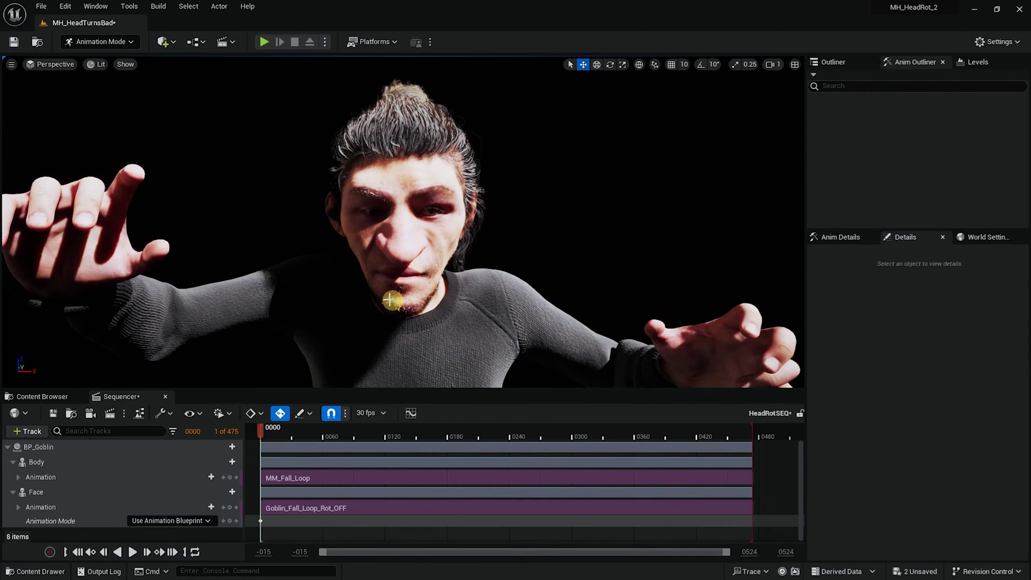
- From the Face track's Anim Class, locate Face_AnimBP in the Content Browser and open it
click(51, 398)
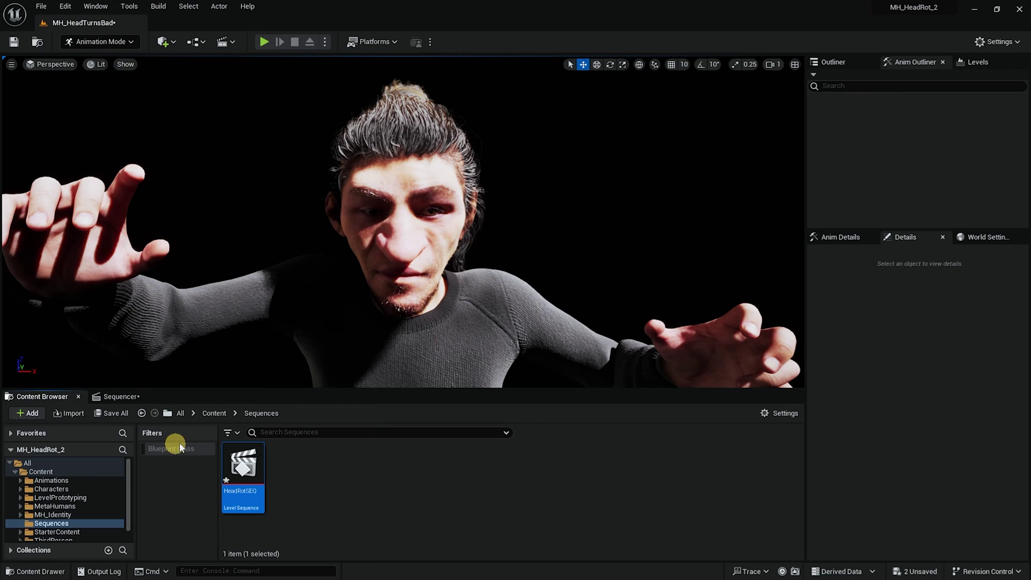
click(119, 398)
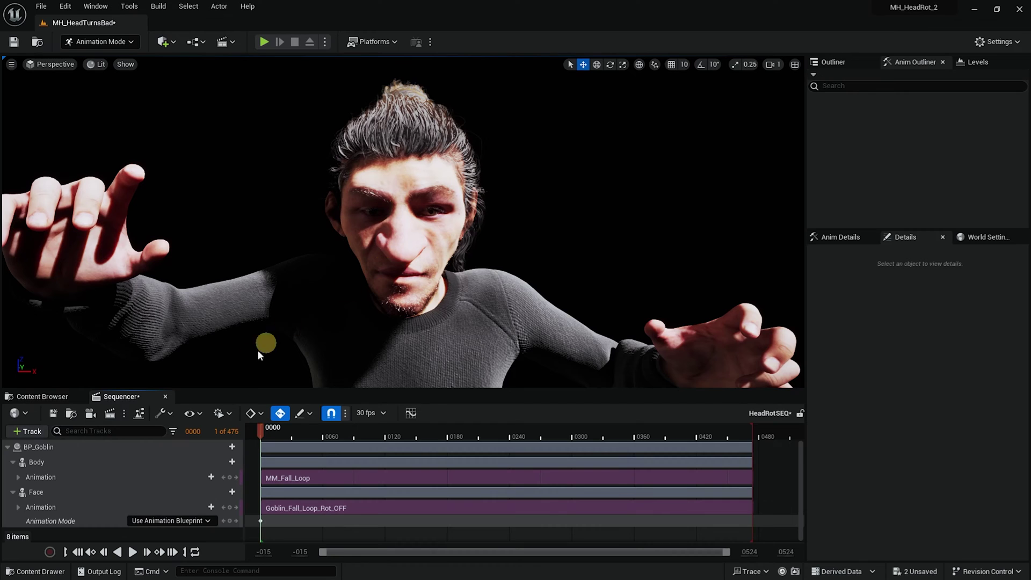
click(71, 492)
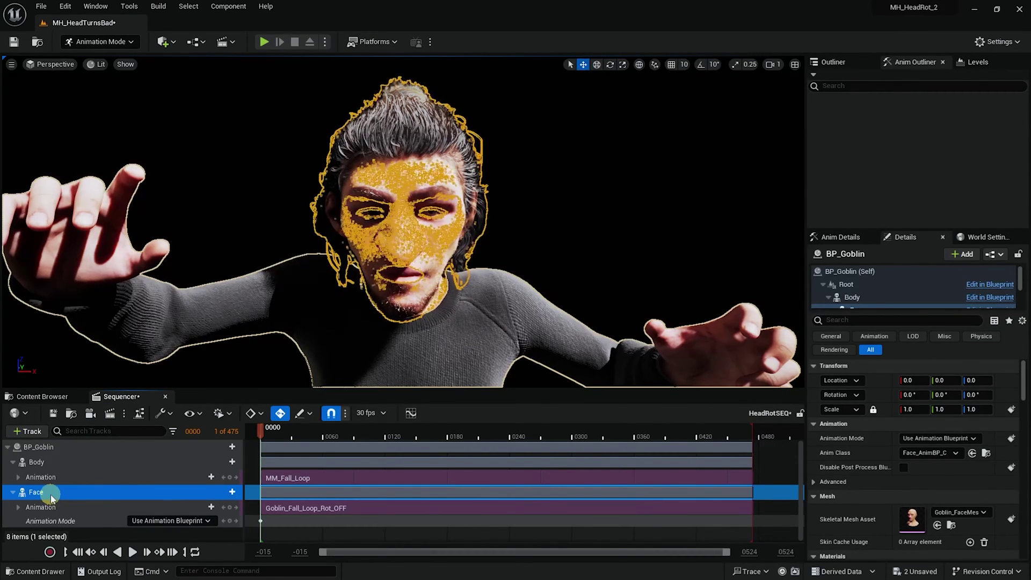
click(985, 454)
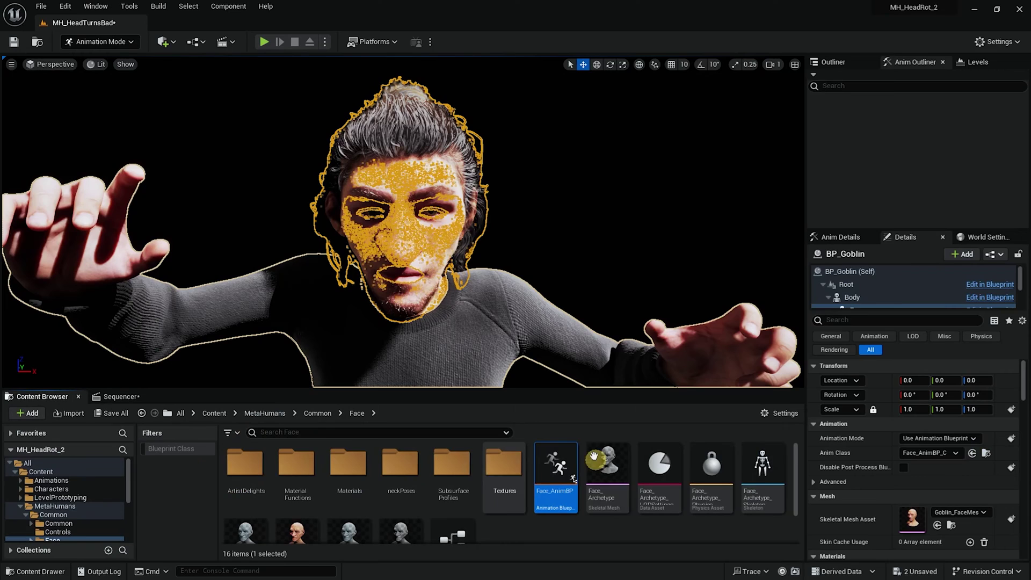
double_click(555, 467)
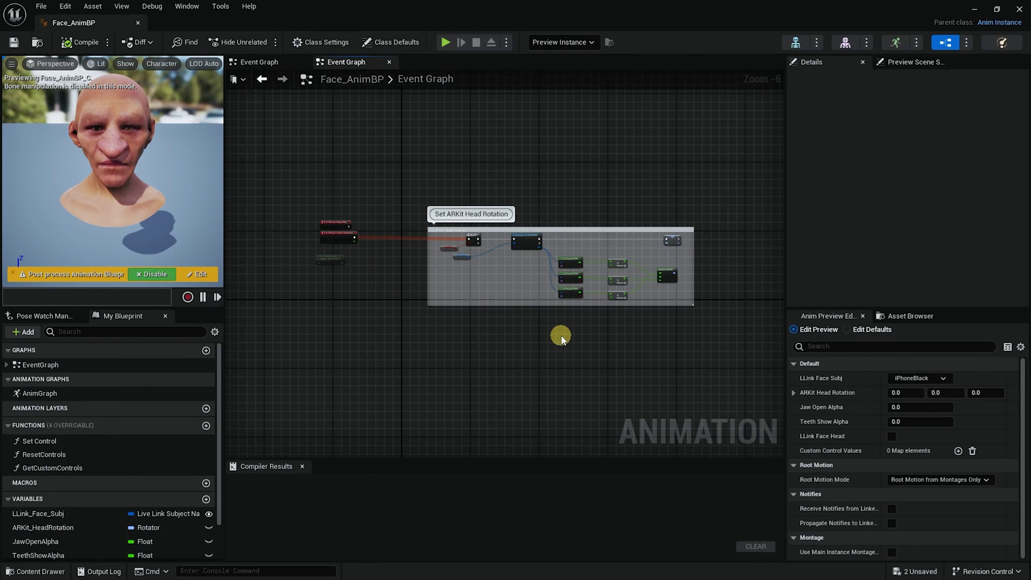
- Open the AnimGraph, zoom in, and select the Layered blend per bone node to show its Details
double_click(40, 393)
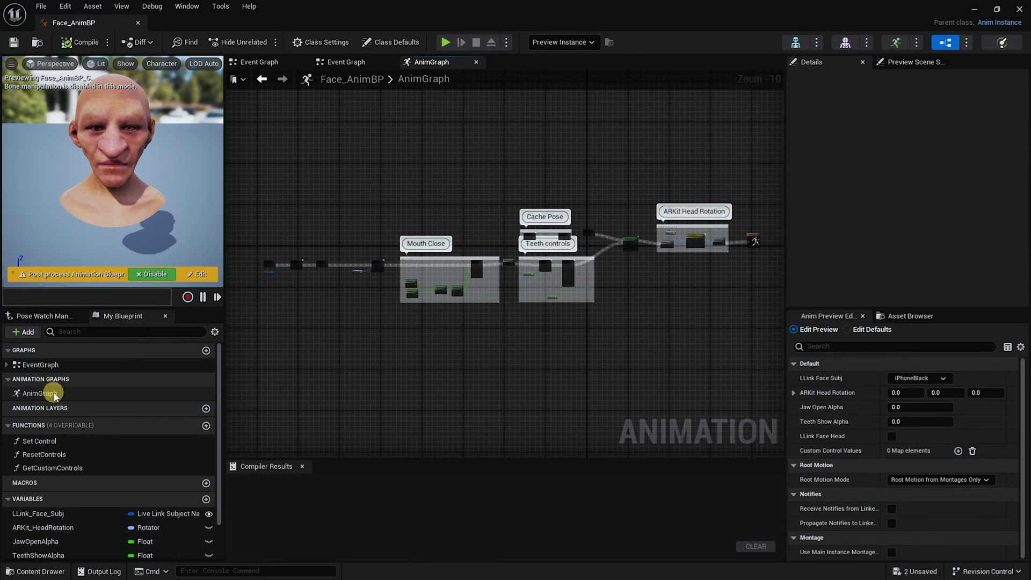
scroll(548, 355, up, 3)
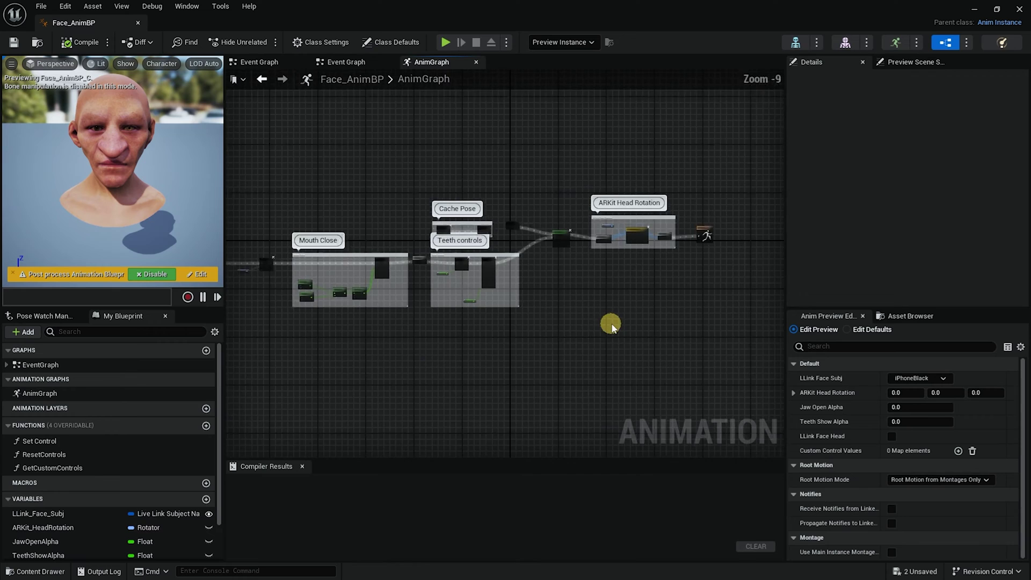
scroll(584, 356, up, 6)
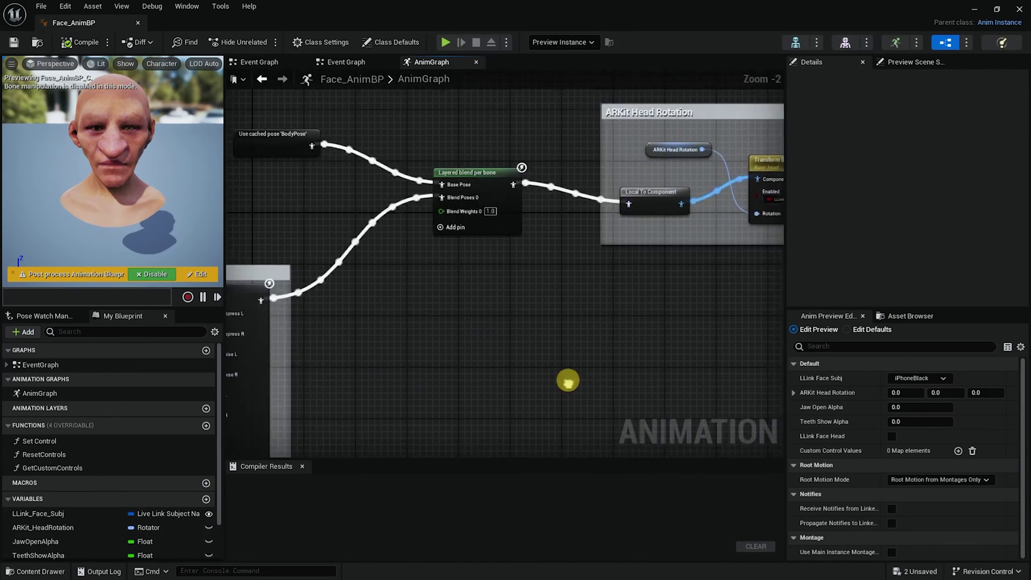
scroll(599, 385, up, 1)
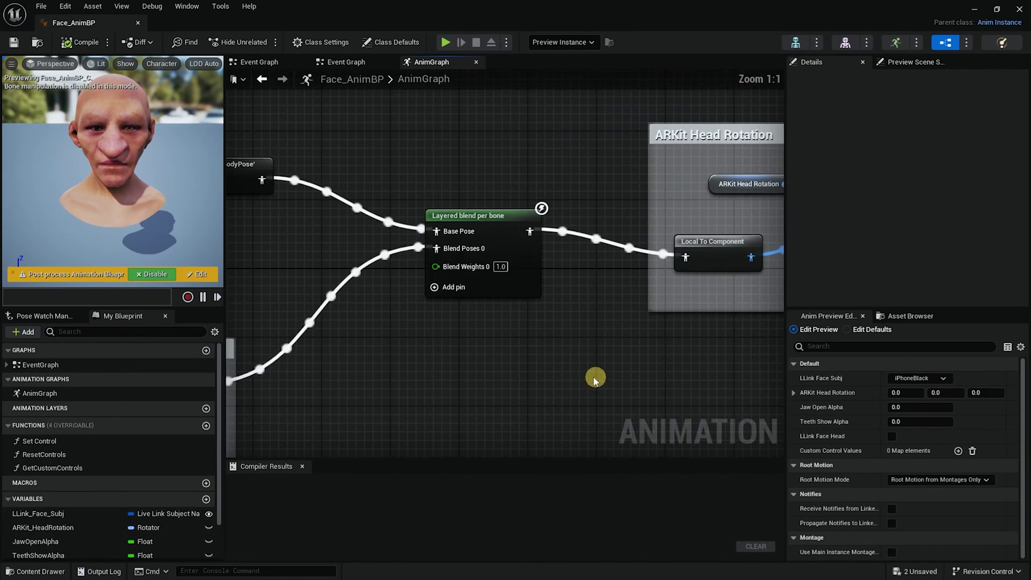
click(479, 216)
right_drag(479, 360, 518, 391)
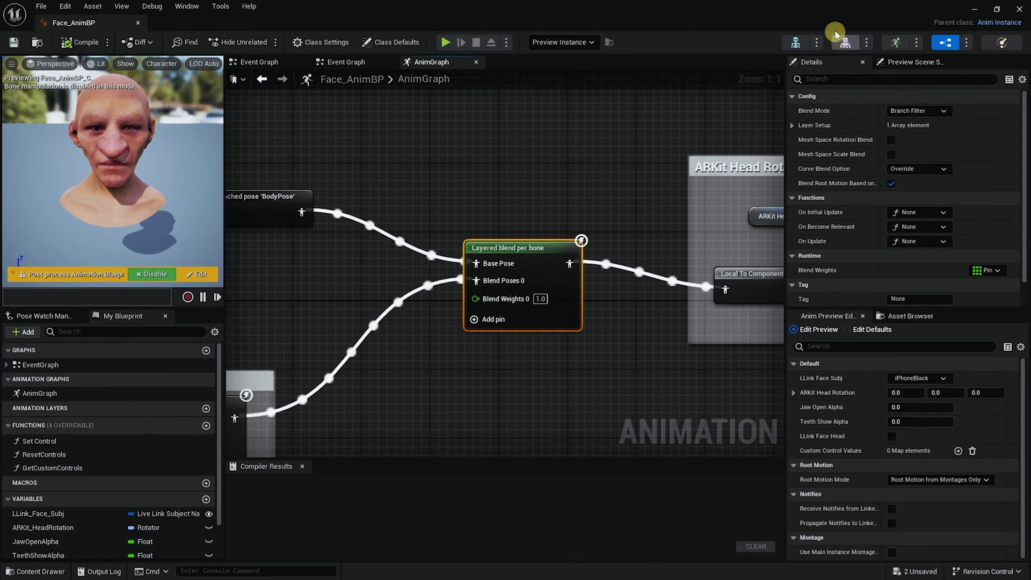
- Open the Face_Archetype_Skeleton for editing and look over its bone list
click(795, 46)
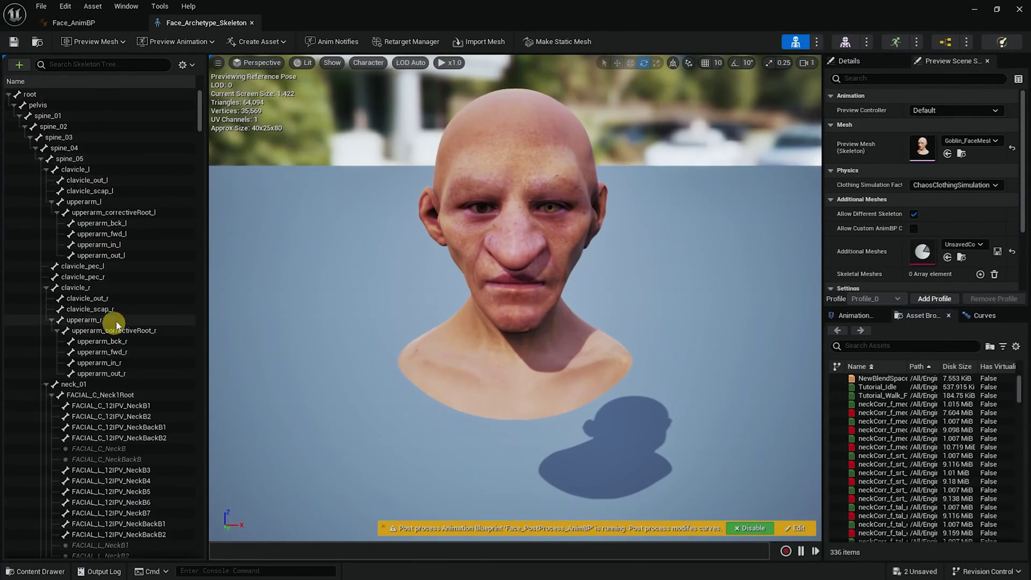
scroll(104, 329, down, 15)
scroll(106, 249, down, 15)
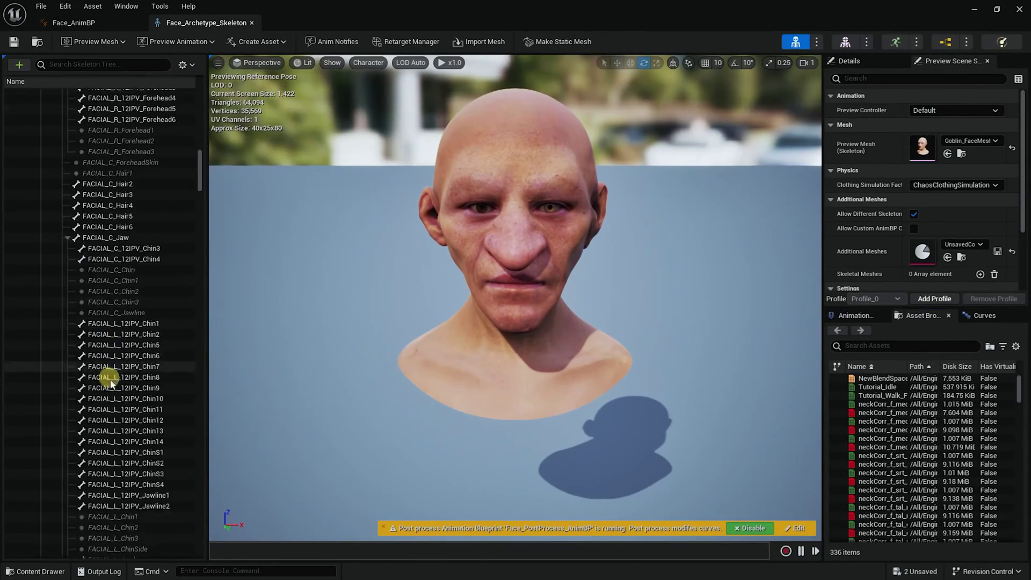
scroll(110, 270, up, 10)
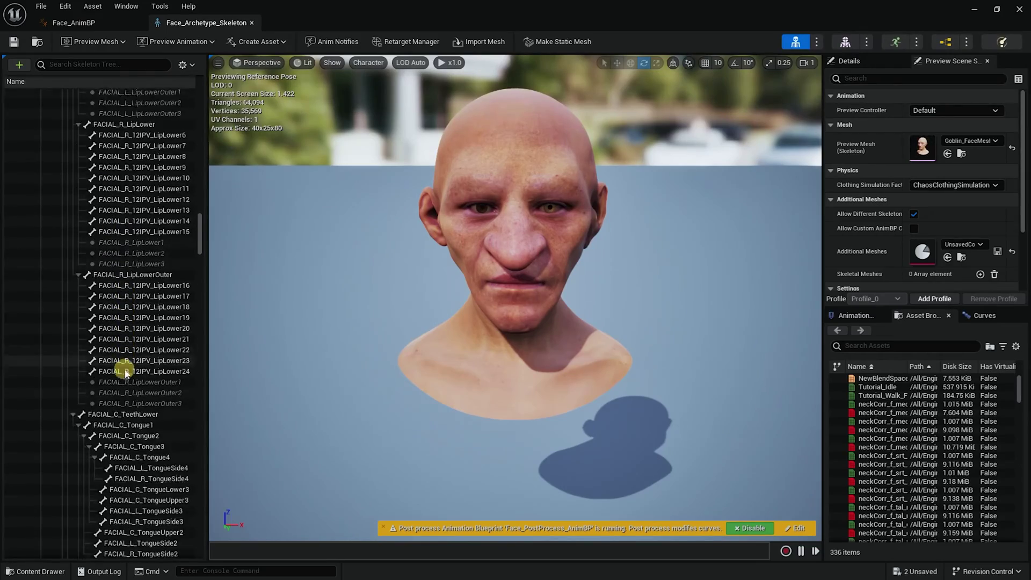
scroll(121, 245, up, 15)
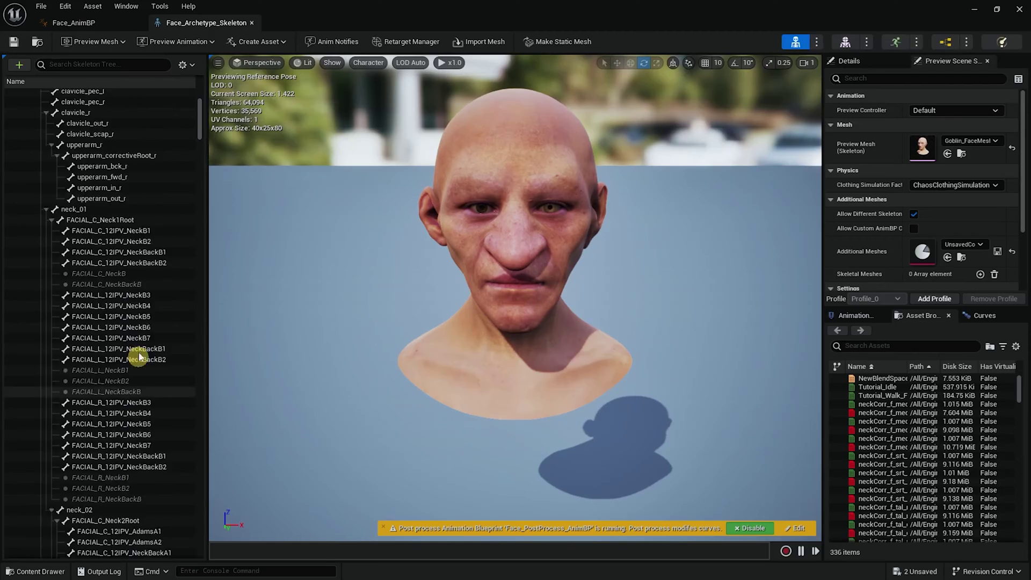
scroll(139, 358, up, 5)
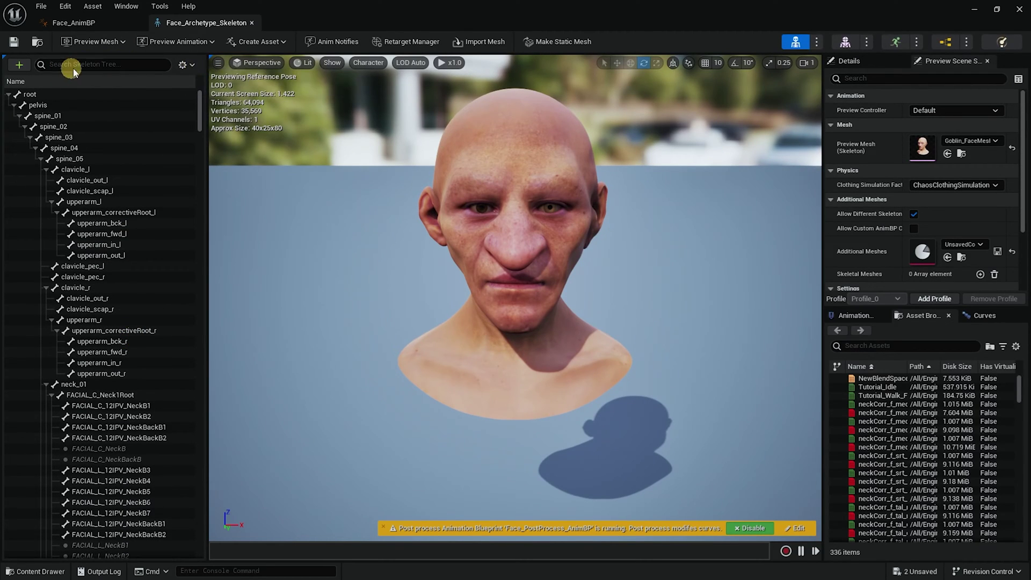
- Add a new blend mask named HeadROT via Blend Profiles > Add Blend Mask
click(190, 67)
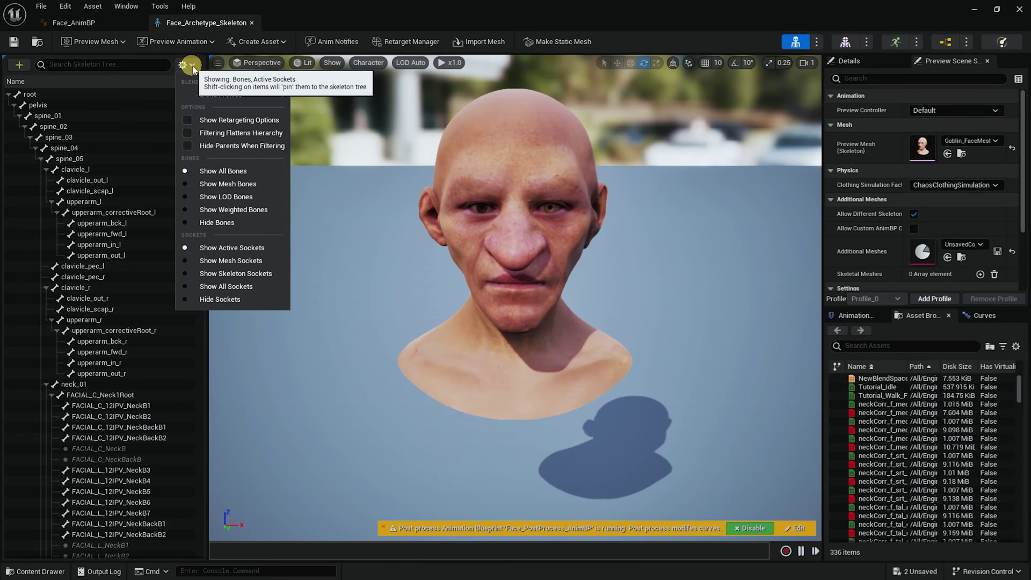
mouse_move(206, 96)
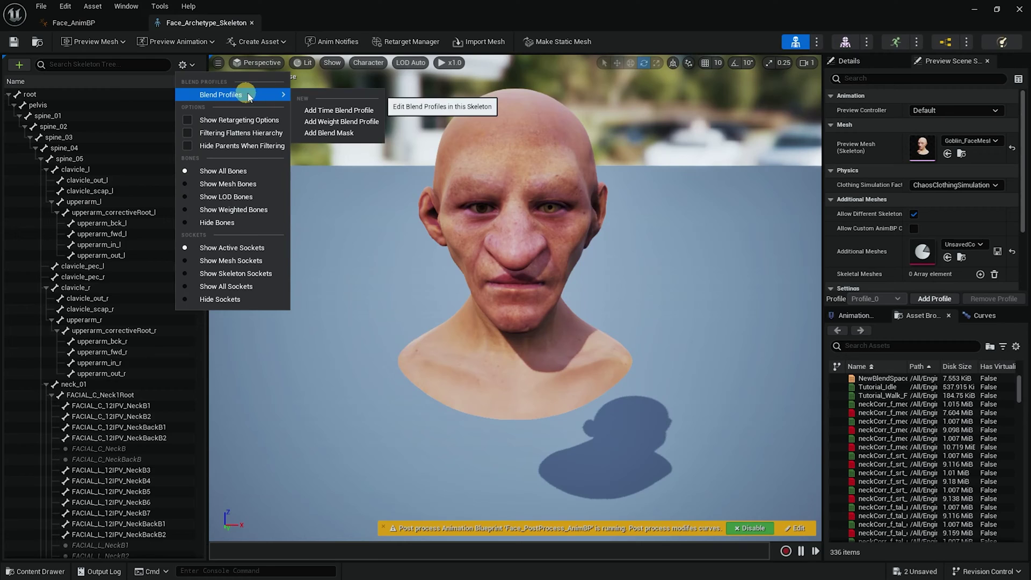
click(319, 134)
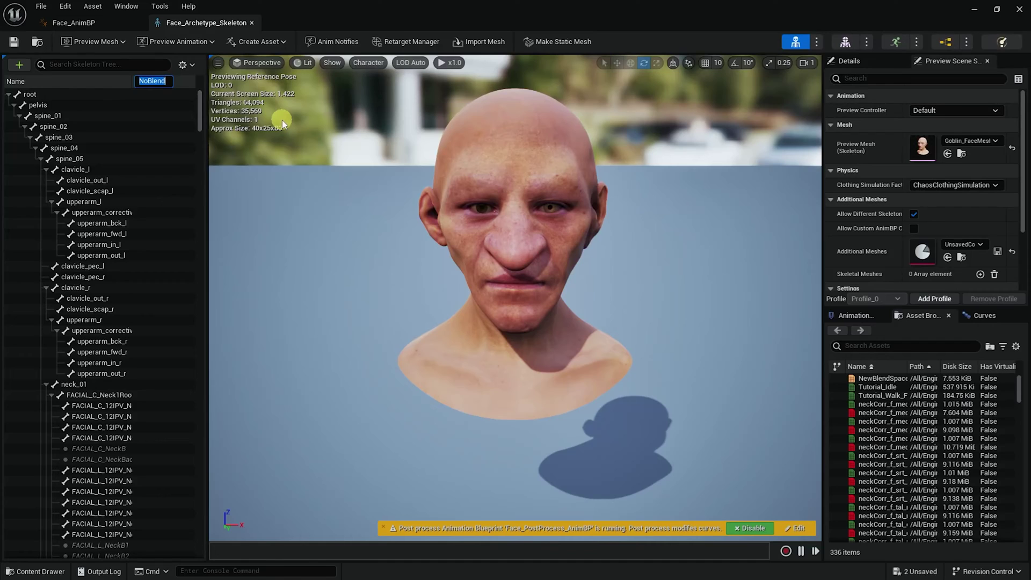
text(HeadROT)
key(Return)
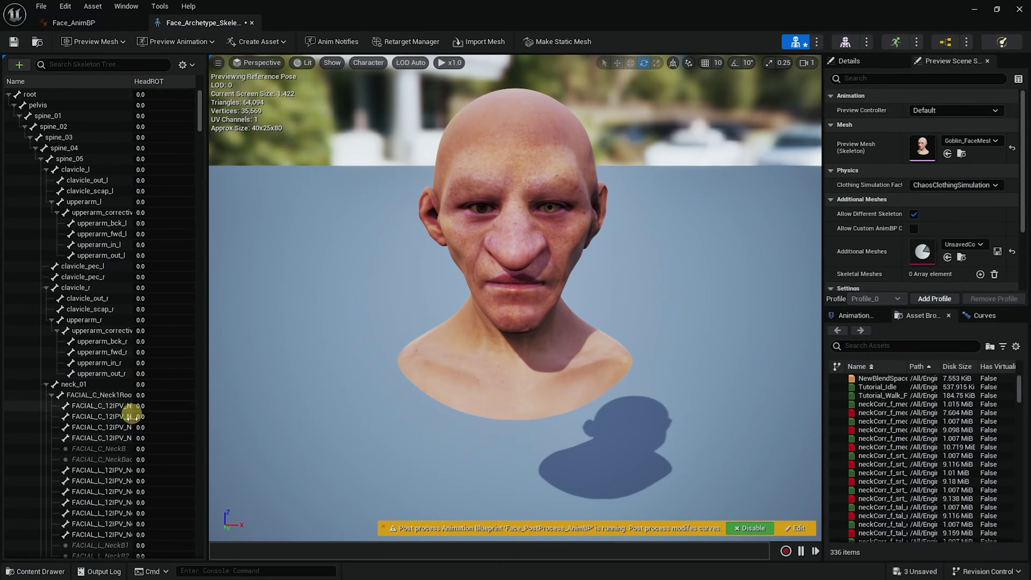
- Recursively set all HeadROT blend scales under root to 0, then filter the tree to the head bone
click(38, 93)
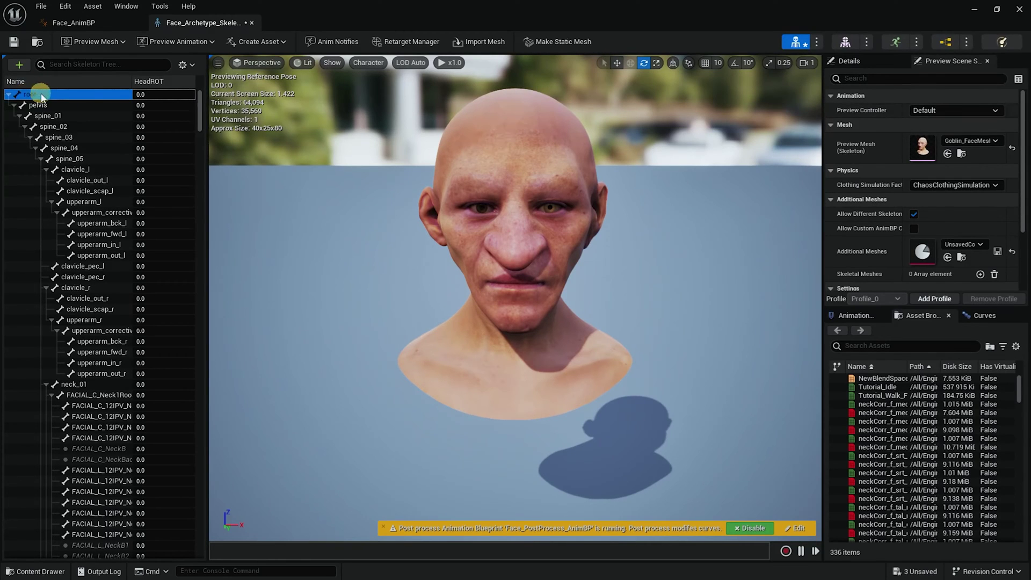
right_click(42, 95)
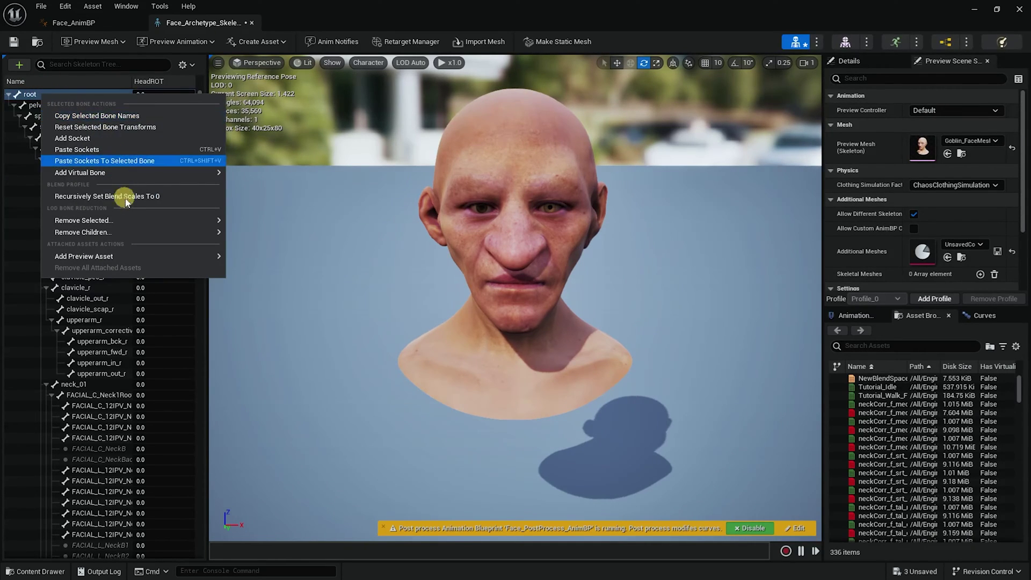
click(178, 198)
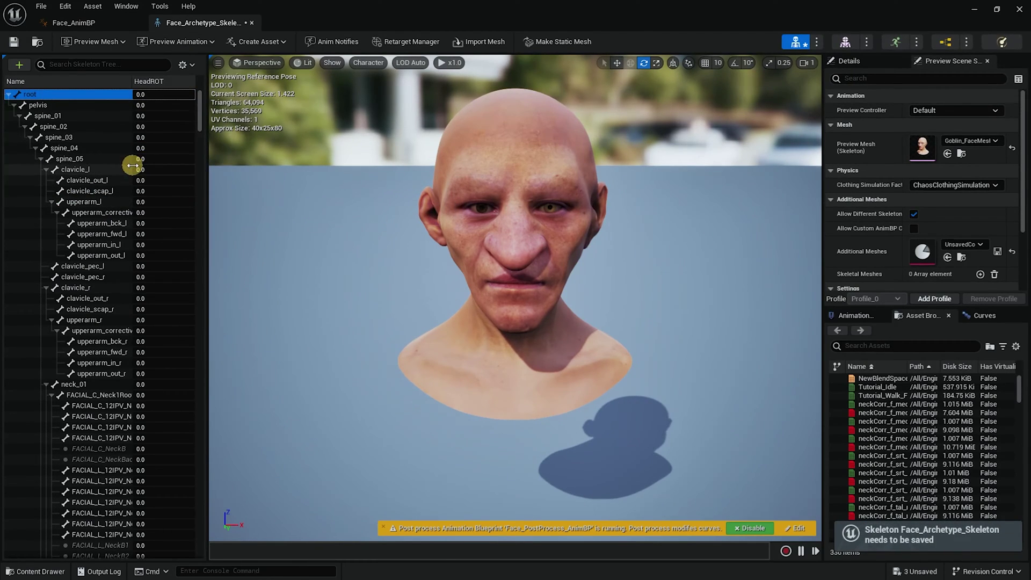
click(84, 63)
text(head)
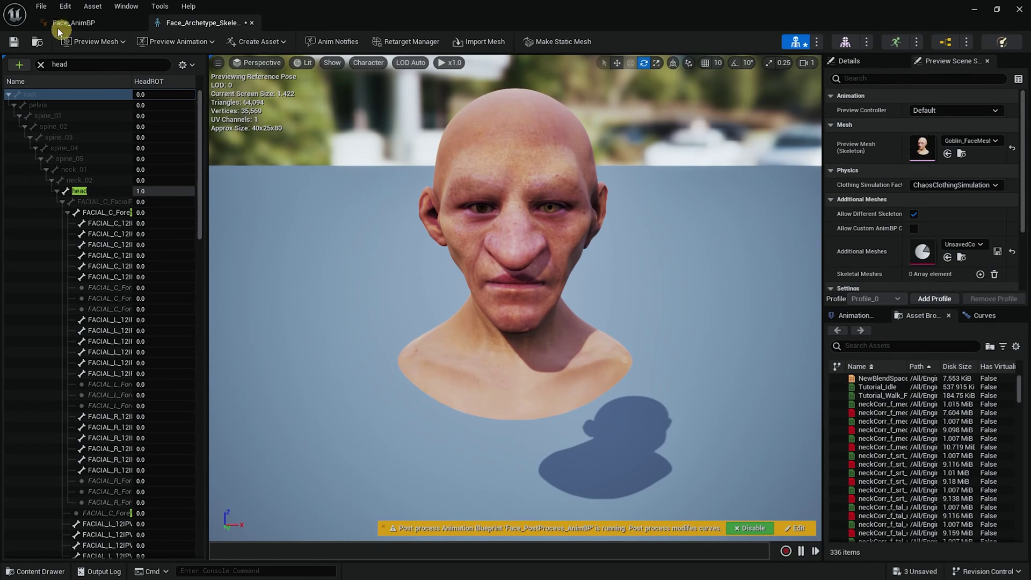
- Save all modified assets and clear the head bone search filter
click(41, 6)
click(67, 70)
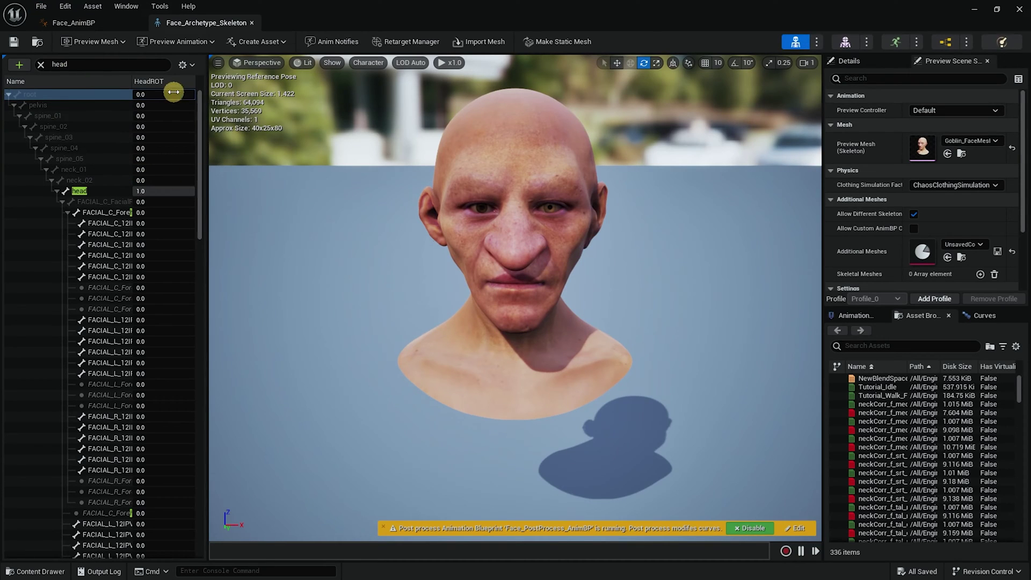
click(41, 65)
click(189, 66)
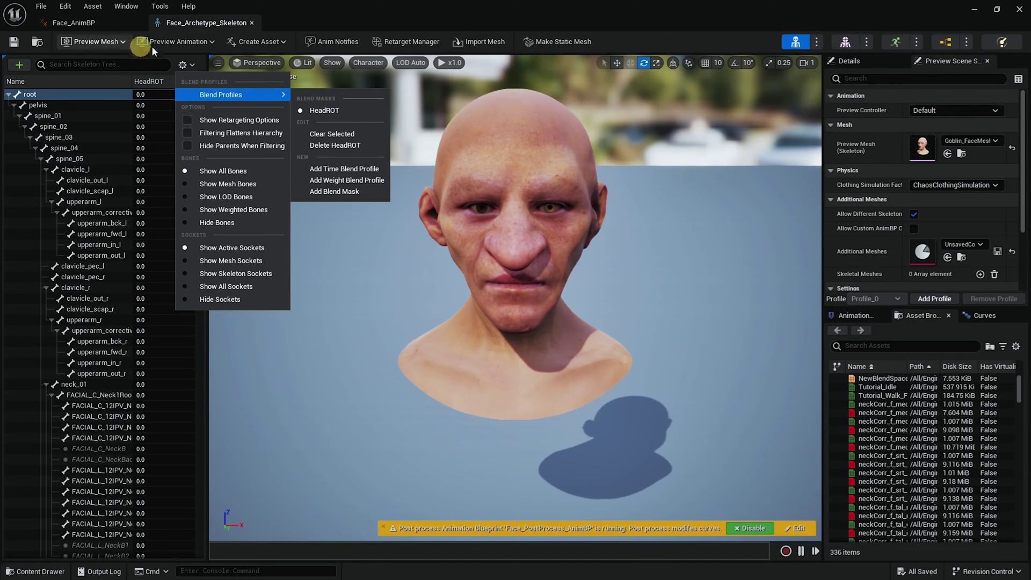
- Set Layered blend per bone to Blend Mask mode with HeadROT and Normalize by Weight curve blending
click(946, 43)
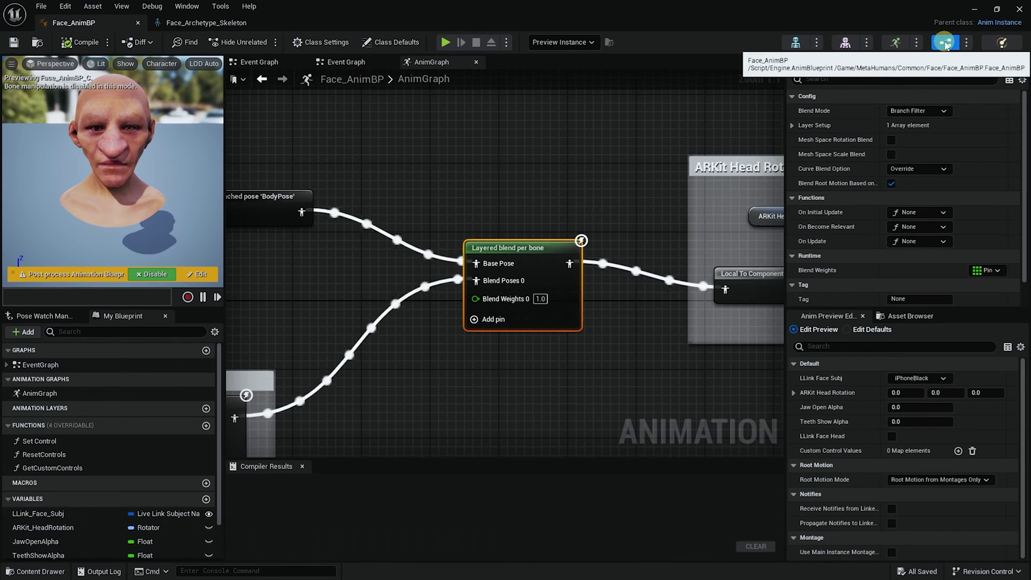
click(950, 112)
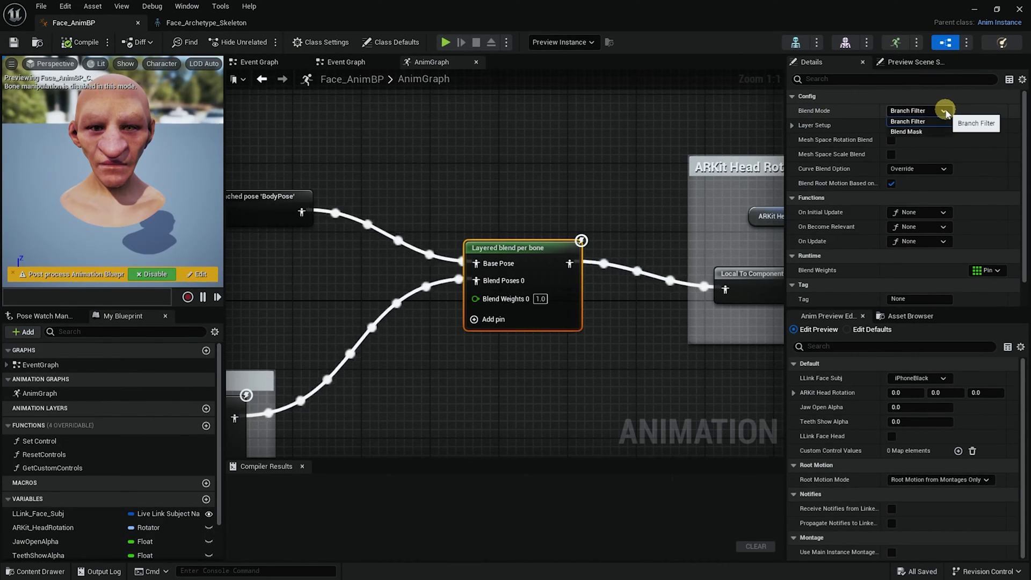
click(917, 133)
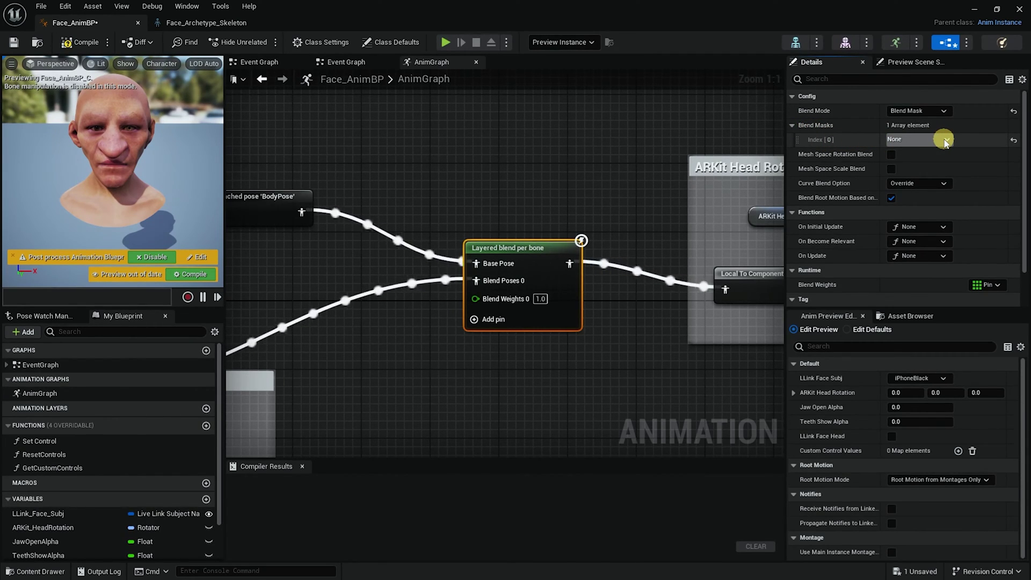
click(945, 141)
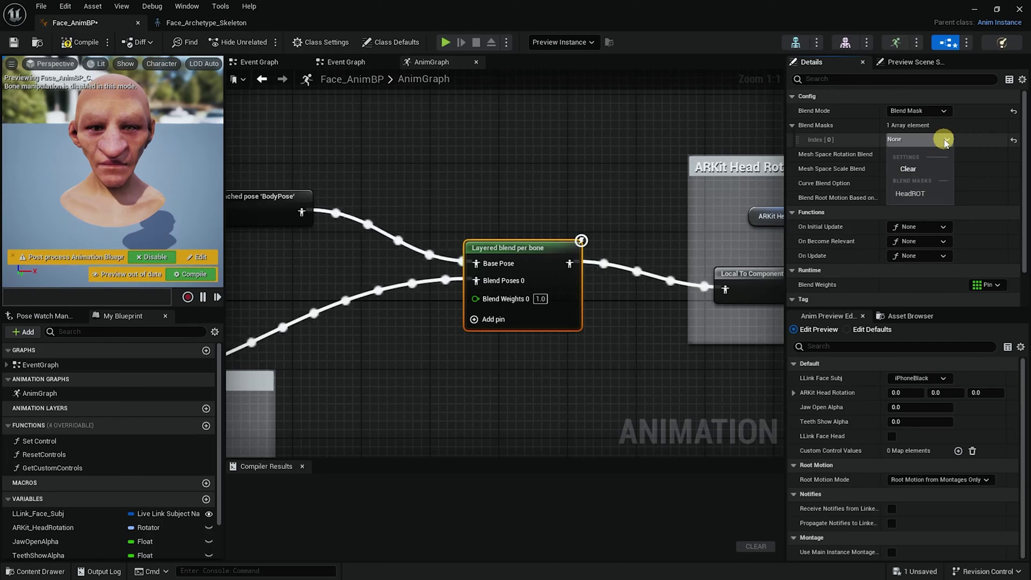
click(912, 195)
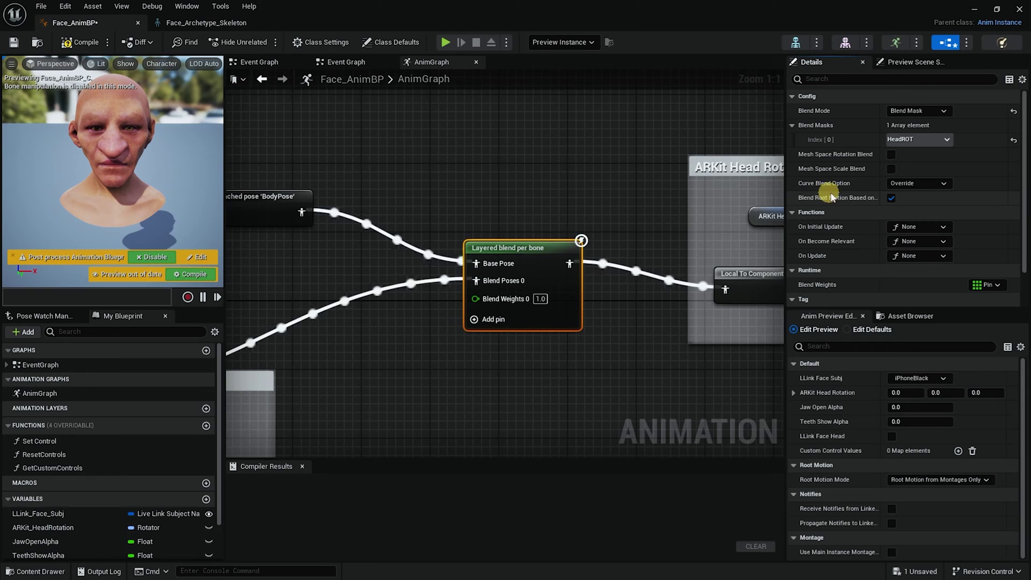
click(944, 184)
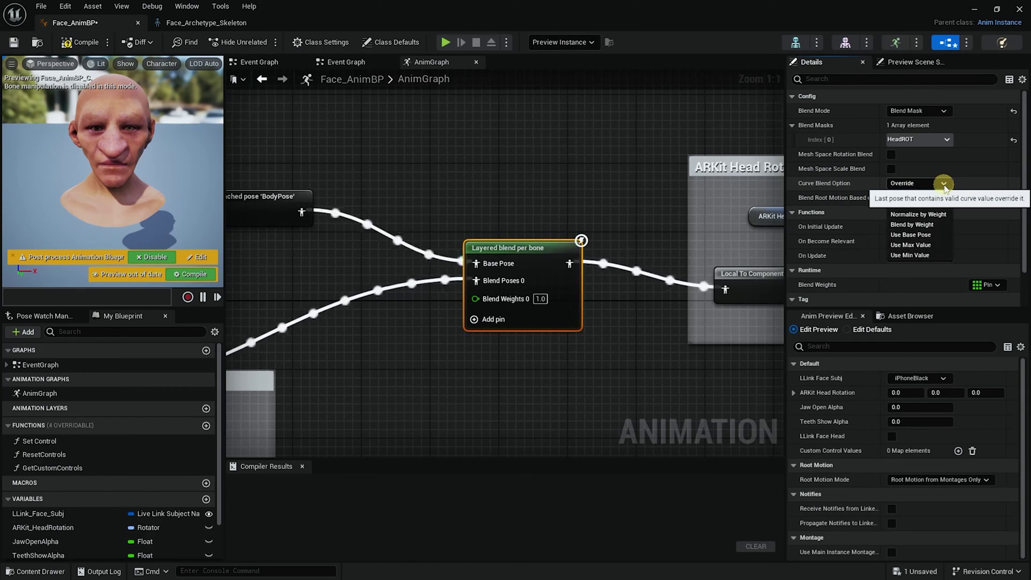
click(928, 215)
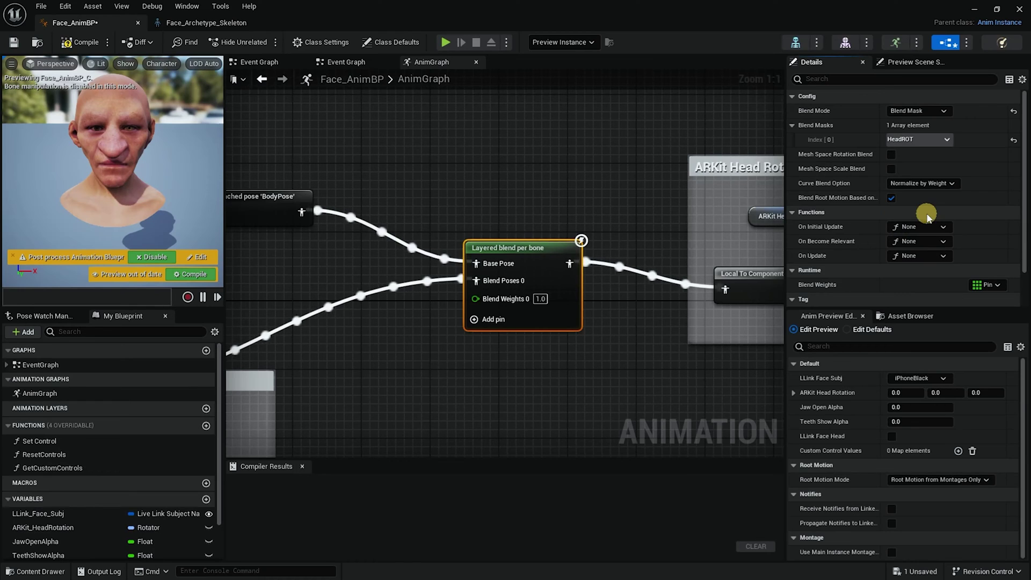
- Compile Face_AnimBP and save all modified assets
click(77, 43)
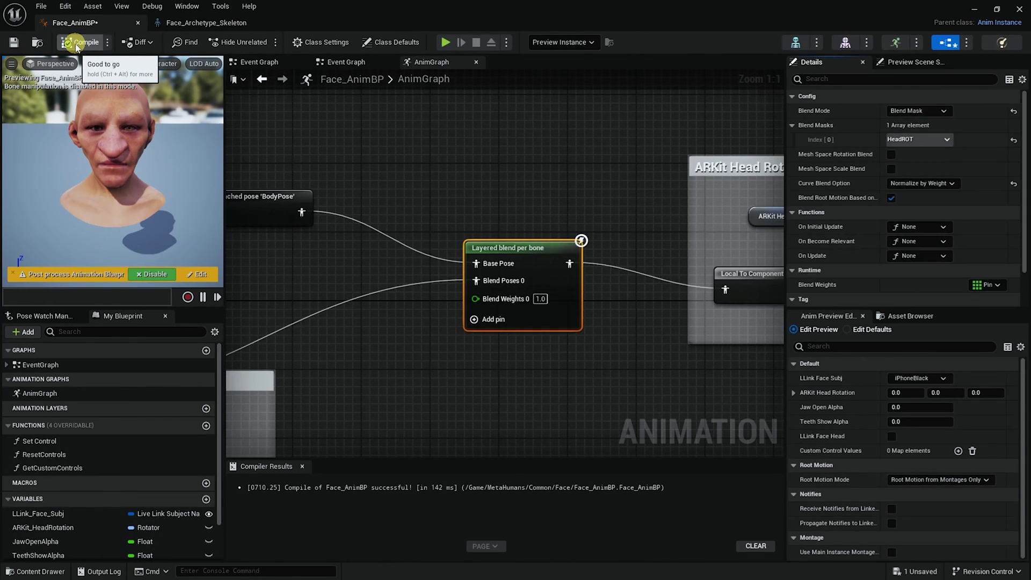
right_drag(397, 158, 377, 146)
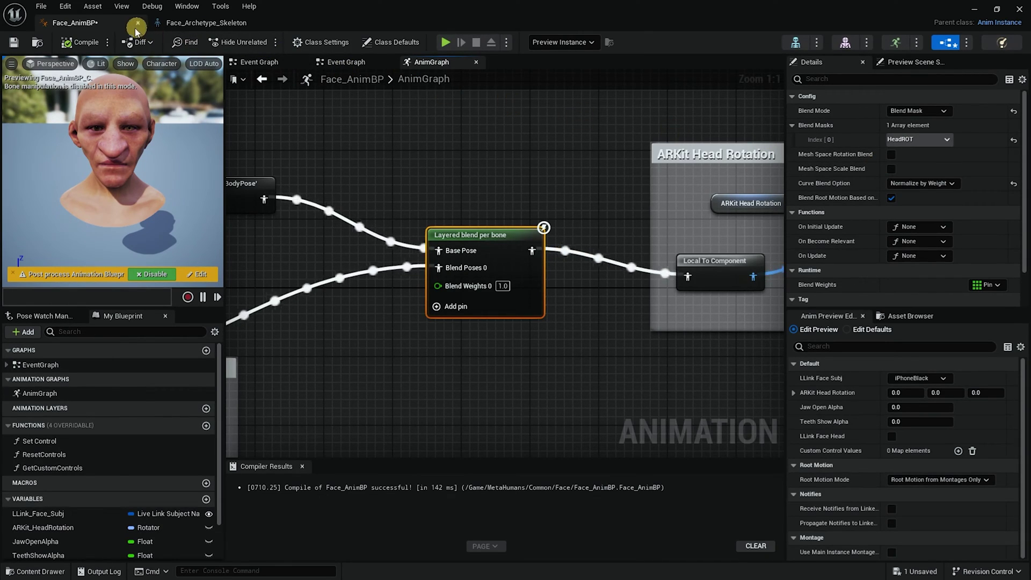
click(41, 6)
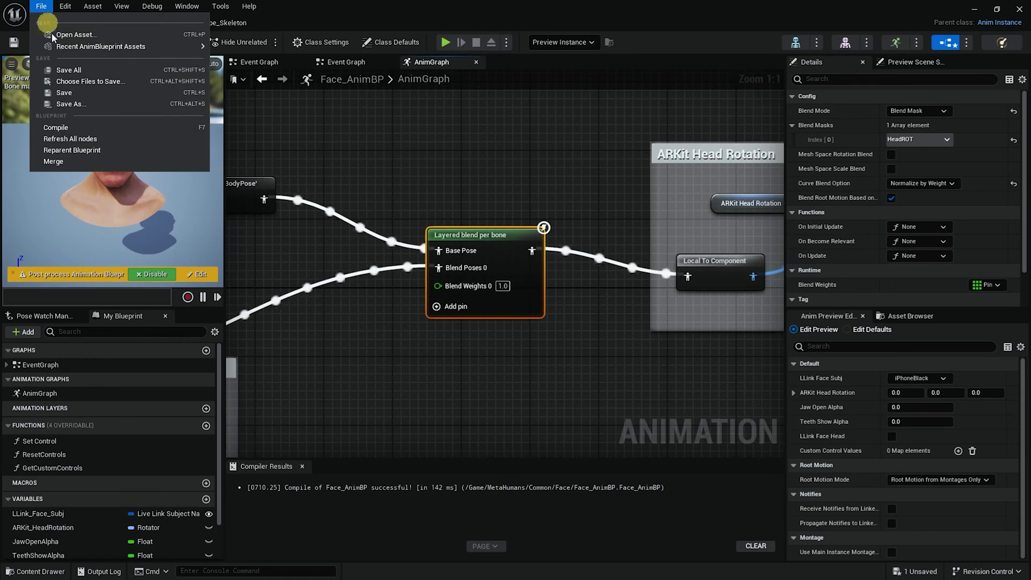
click(67, 71)
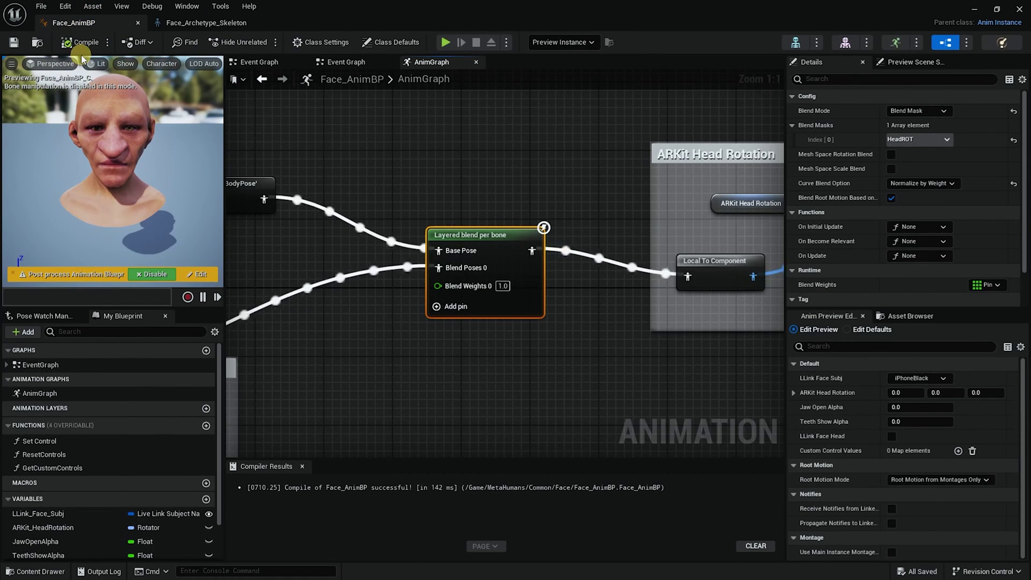
- Return to the level and open the HeadRotSEQ timeline at frame 0061
click(974, 9)
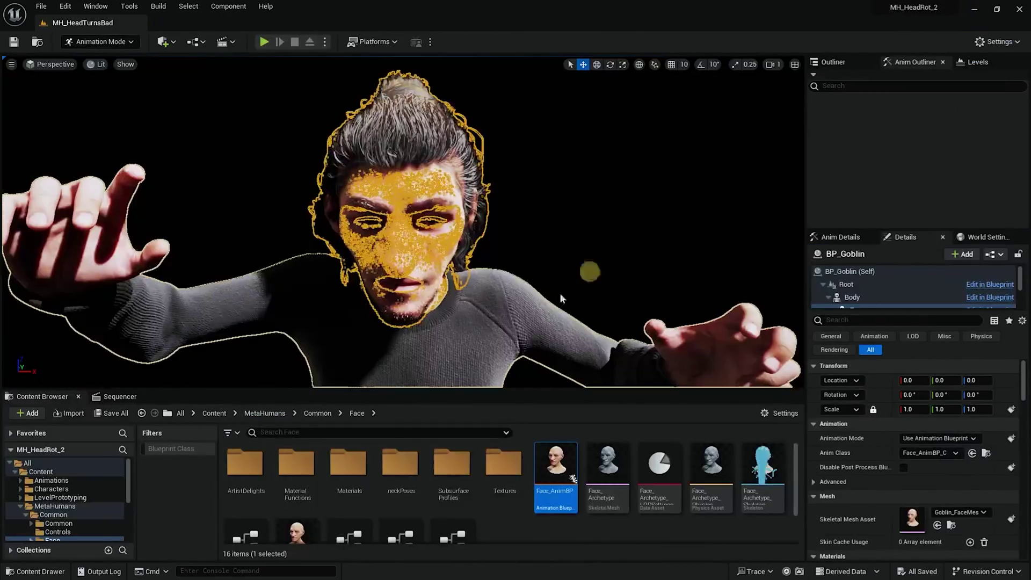
click(142, 400)
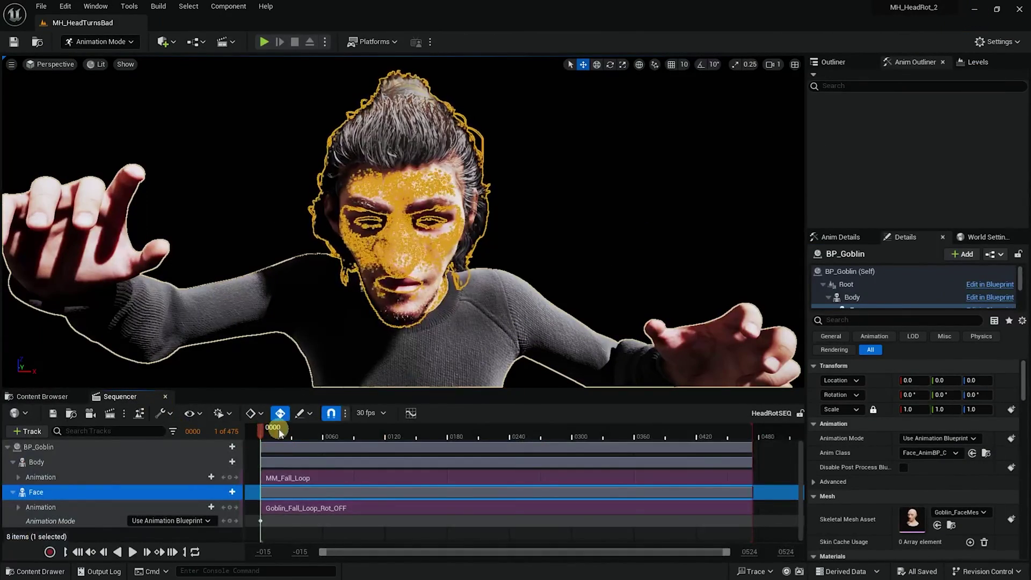
drag(276, 430, 242, 430)
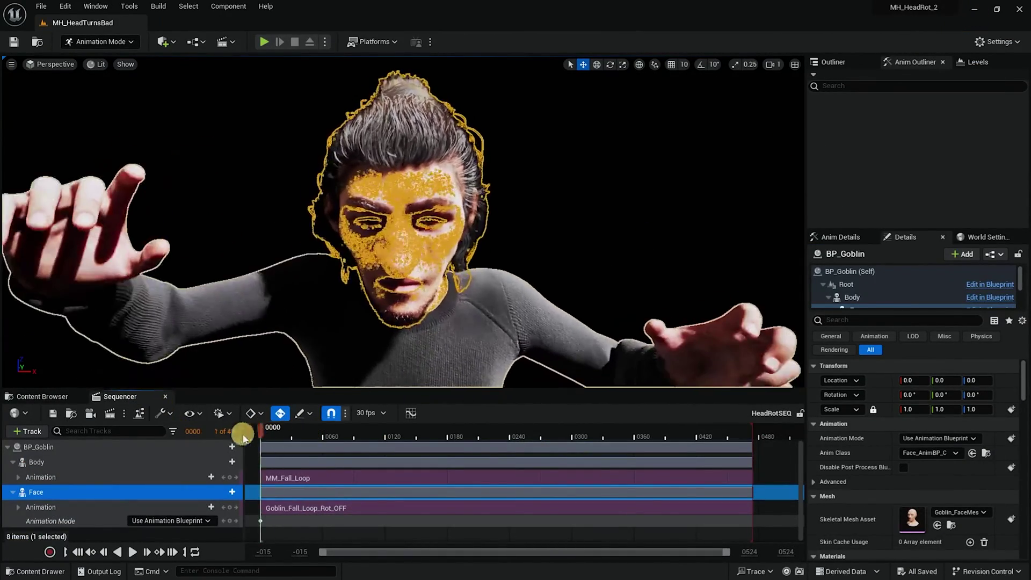
- Swap the Face section's animation from Goblin_Fall_Loop_Rot_OFF to Goblin_Fall_Loop_Rot_ON and preview it
click(373, 508)
right_click(374, 508)
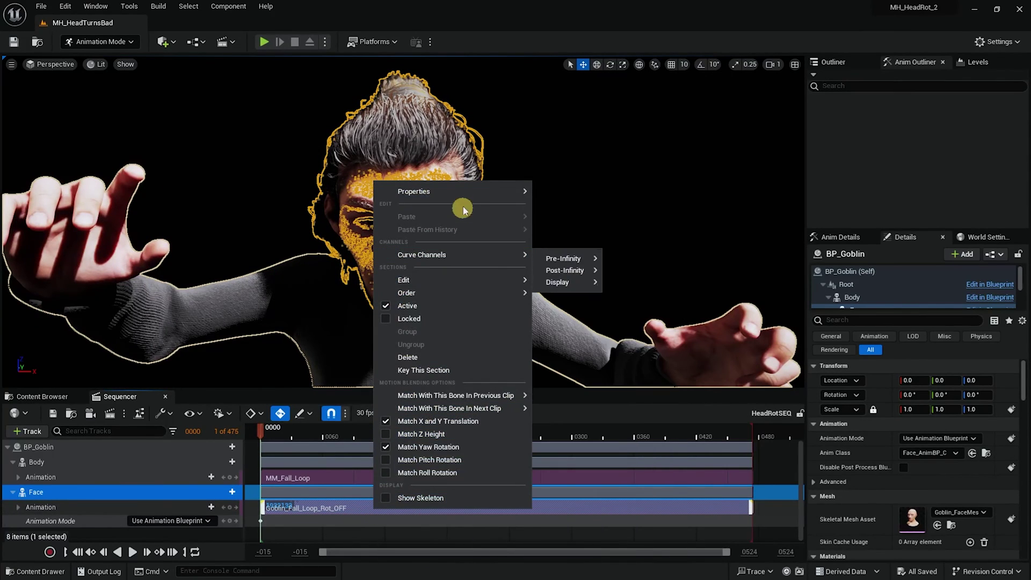
mouse_move(473, 195)
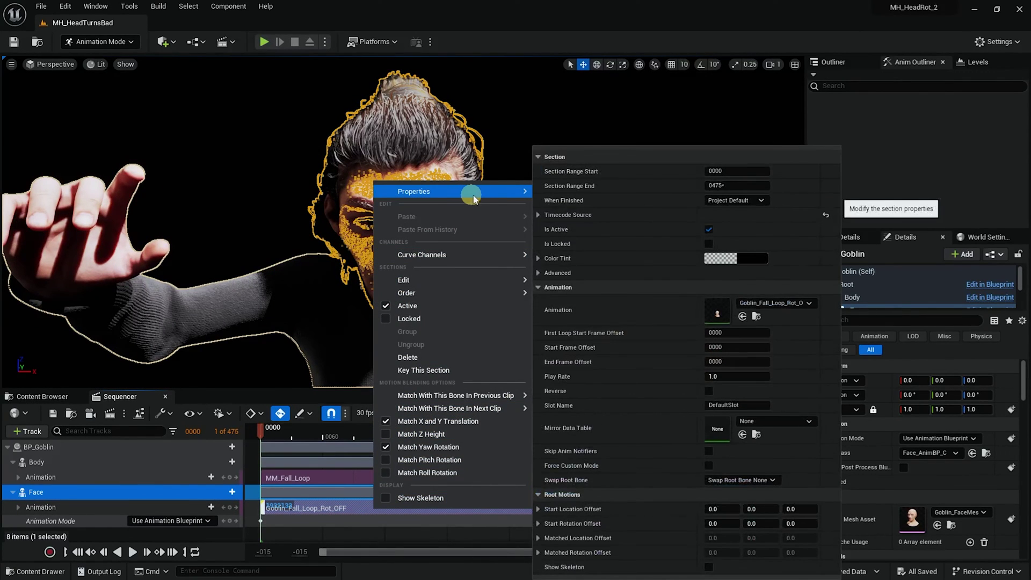
click(809, 304)
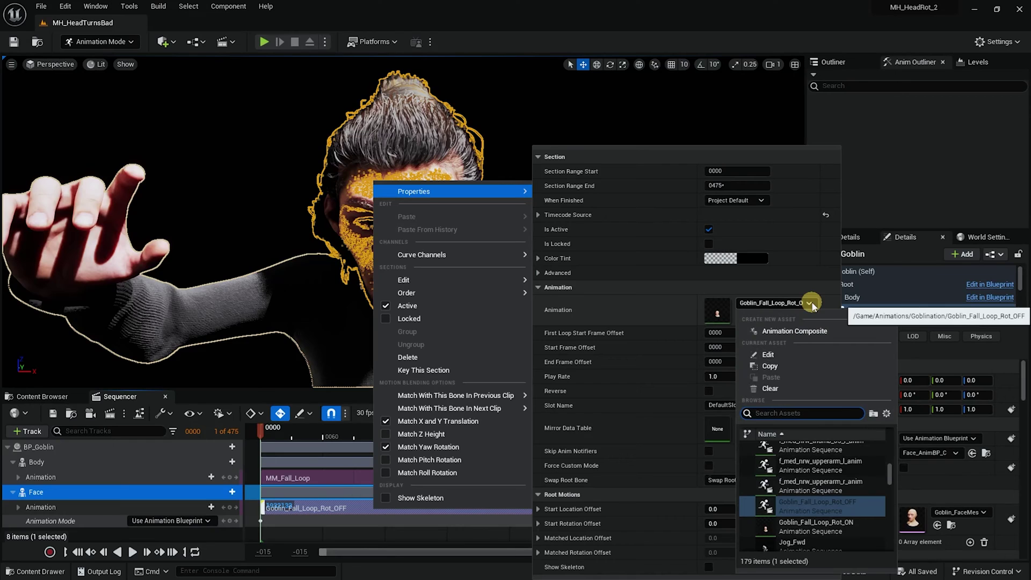
text(loop)
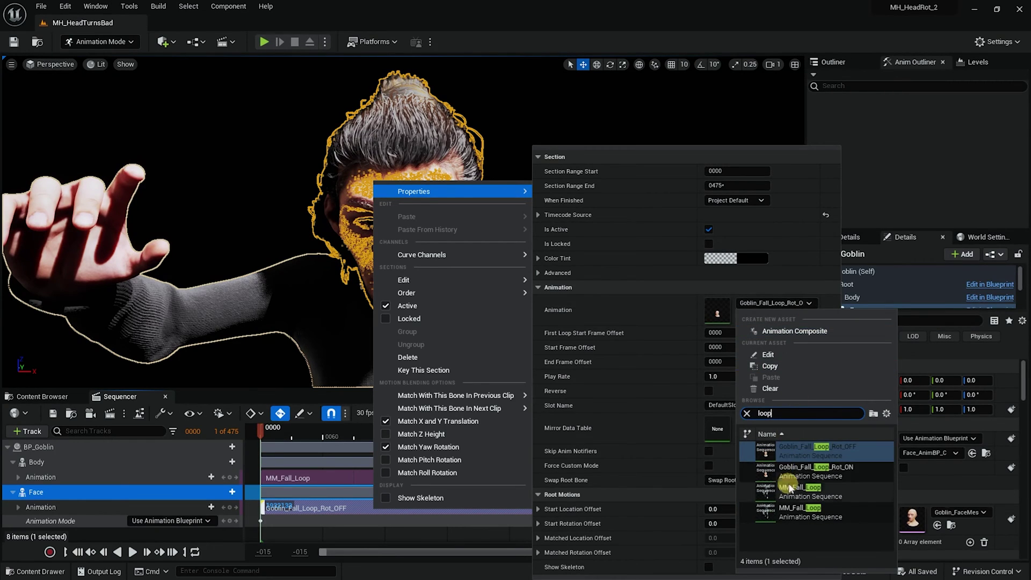
click(837, 471)
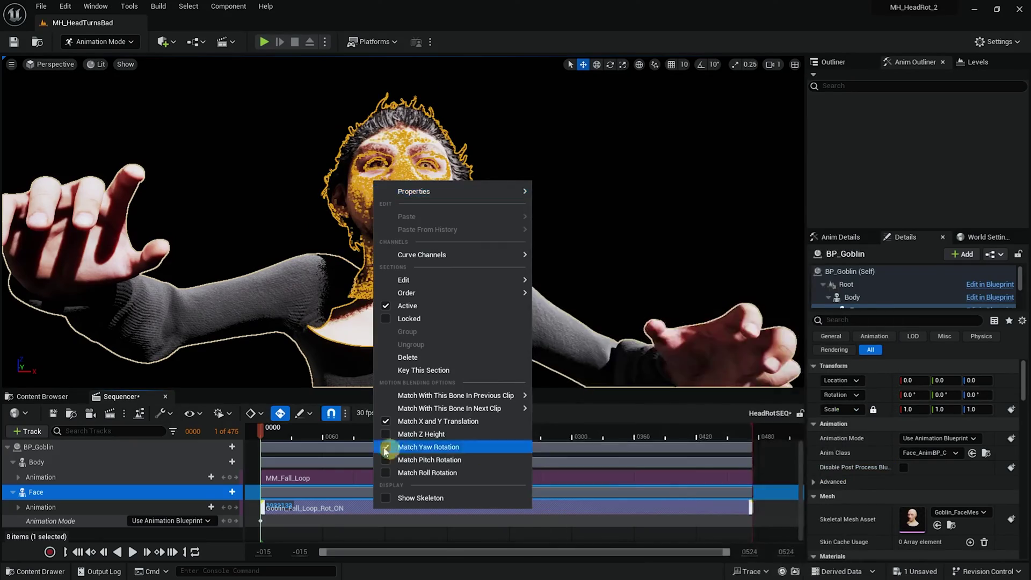
drag(279, 432, 264, 449)
- Play the sequence, rewind to frame 0, save HeadRotSEQ, and show the Content Browser
key(space)
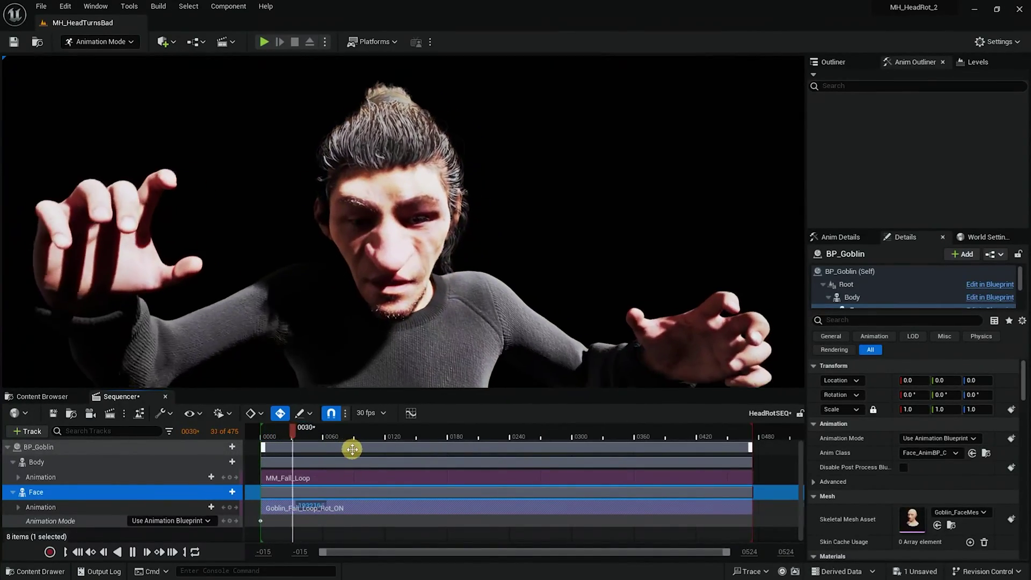
key(space)
drag(341, 439, 249, 440)
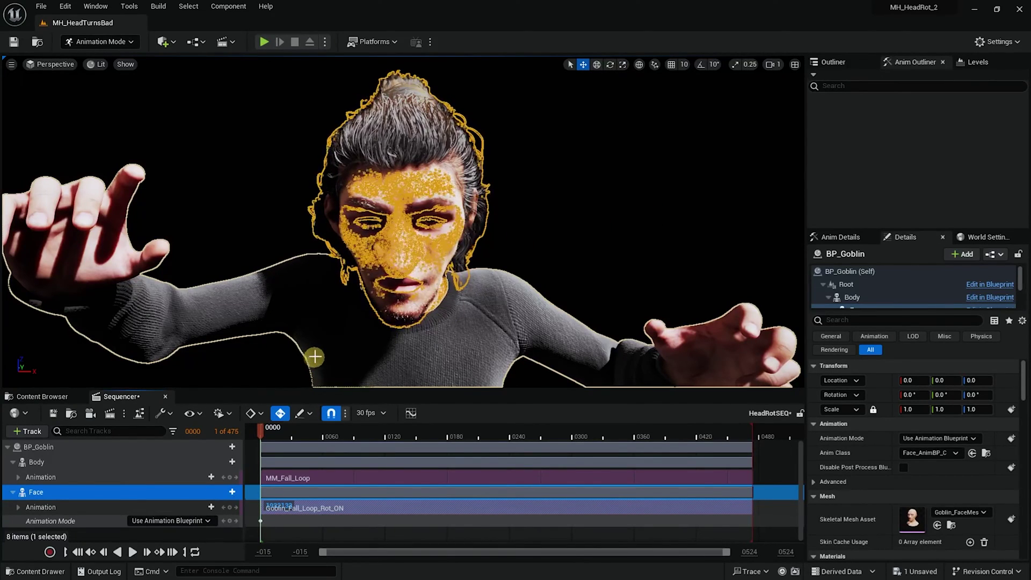
click(53, 414)
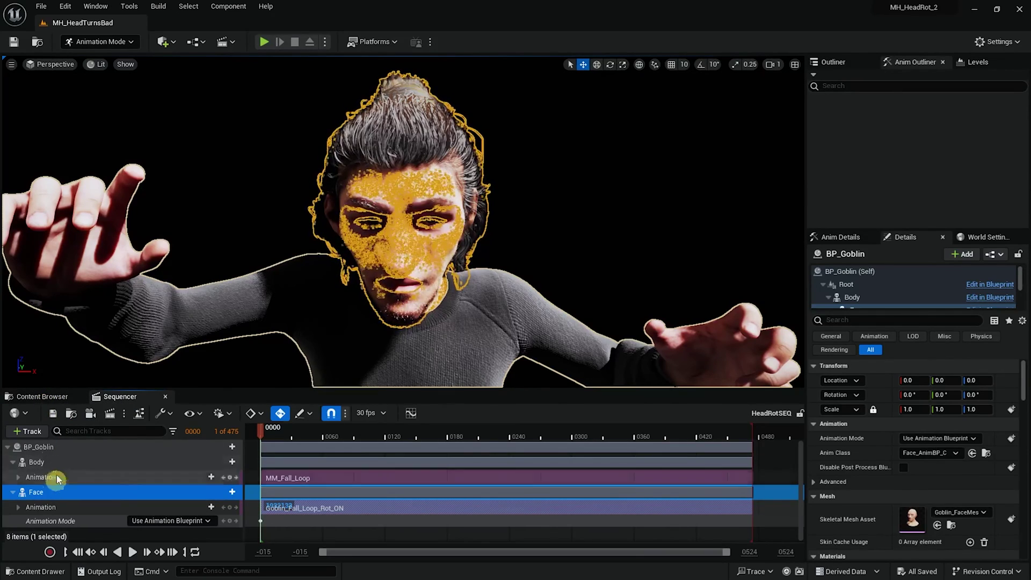
click(40, 398)
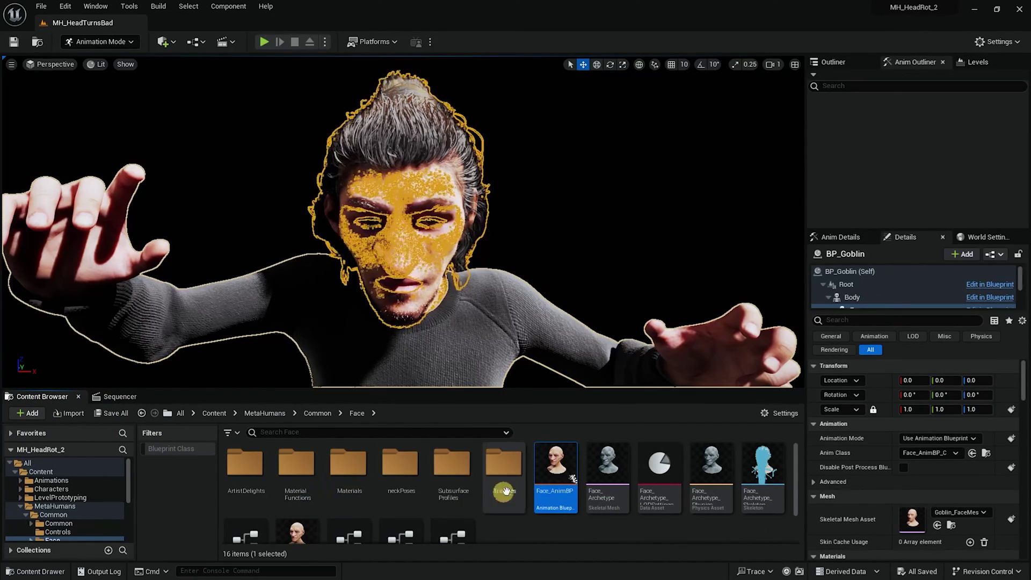
- Go to the Content root, enter MH_Identity, and open NewMetaHumanPerformance
click(209, 421)
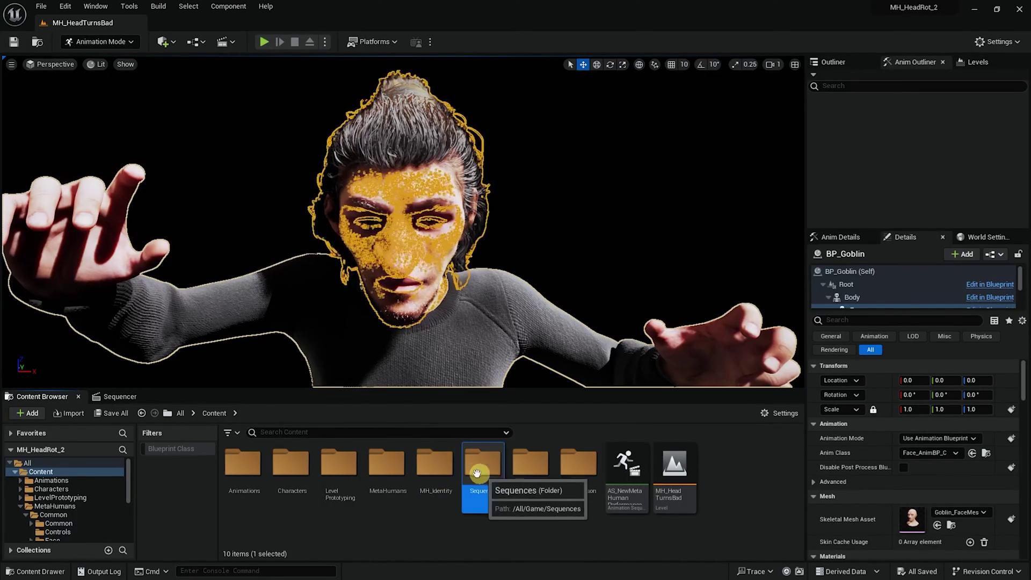
double_click(436, 463)
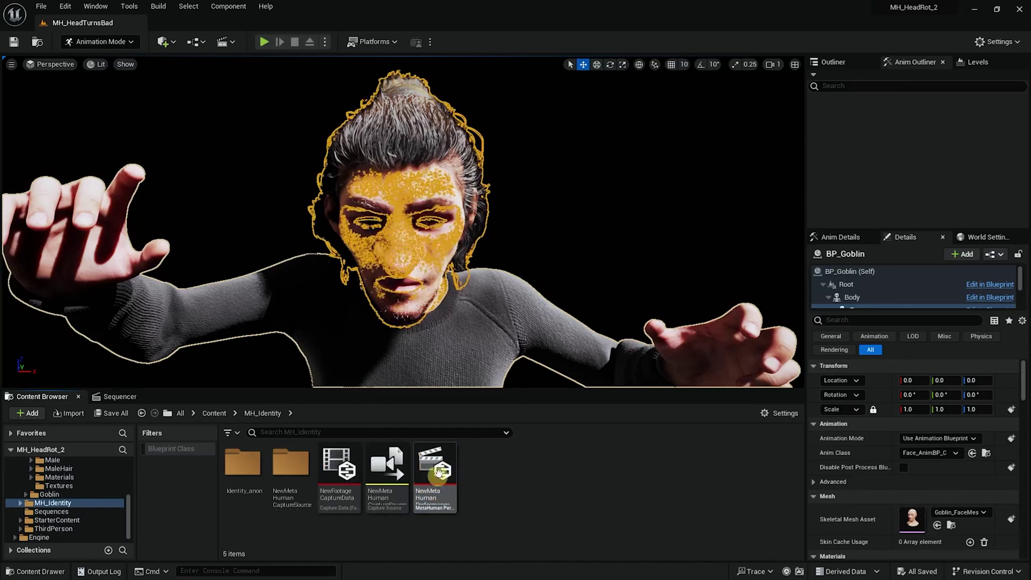
click(439, 469)
double_click(439, 468)
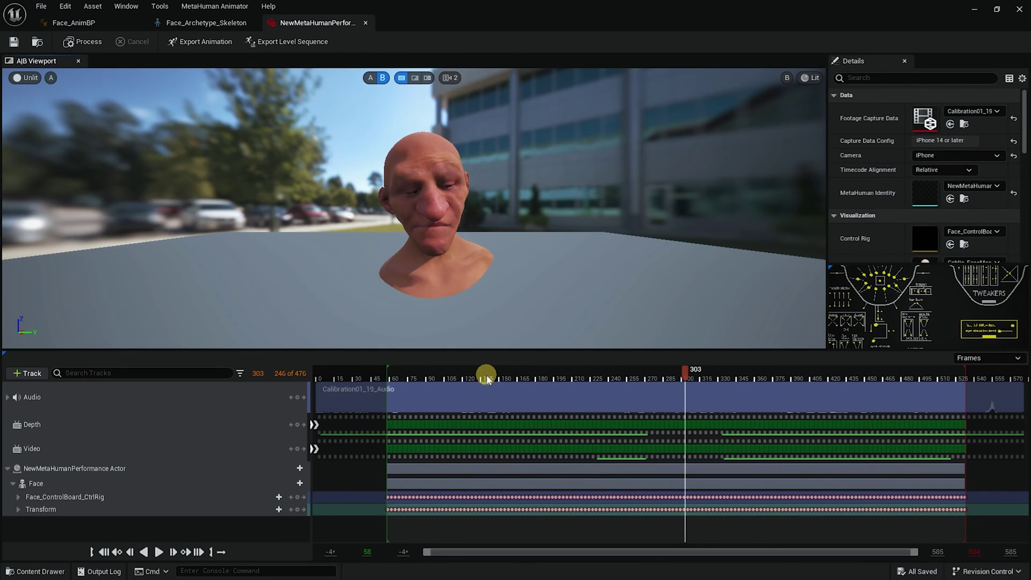
- Review the head around frame 145, then change Head Movement Mode from Transform Track to Control Rig
click(473, 376)
key(space)
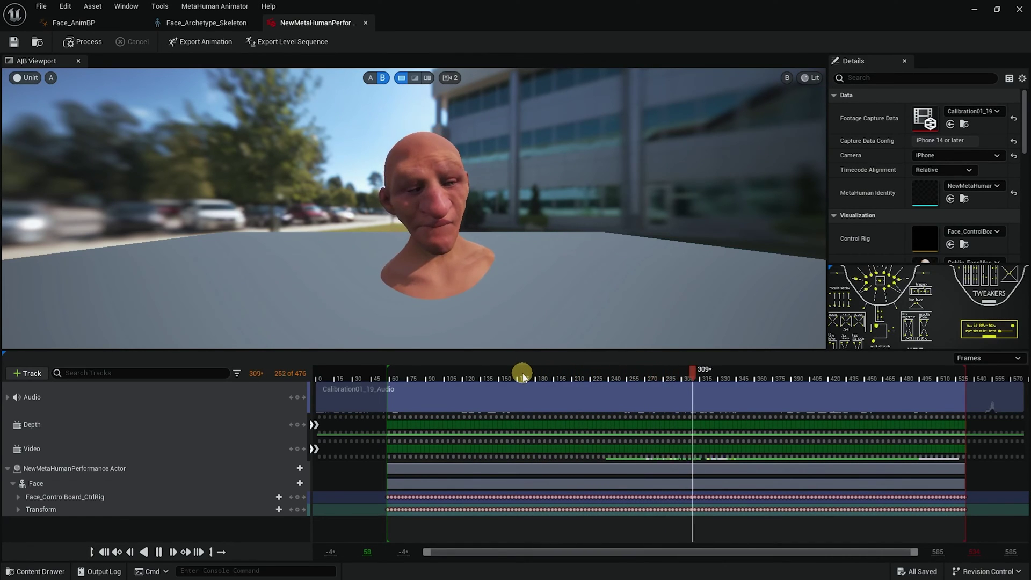
key(space)
drag(522, 374, 493, 371)
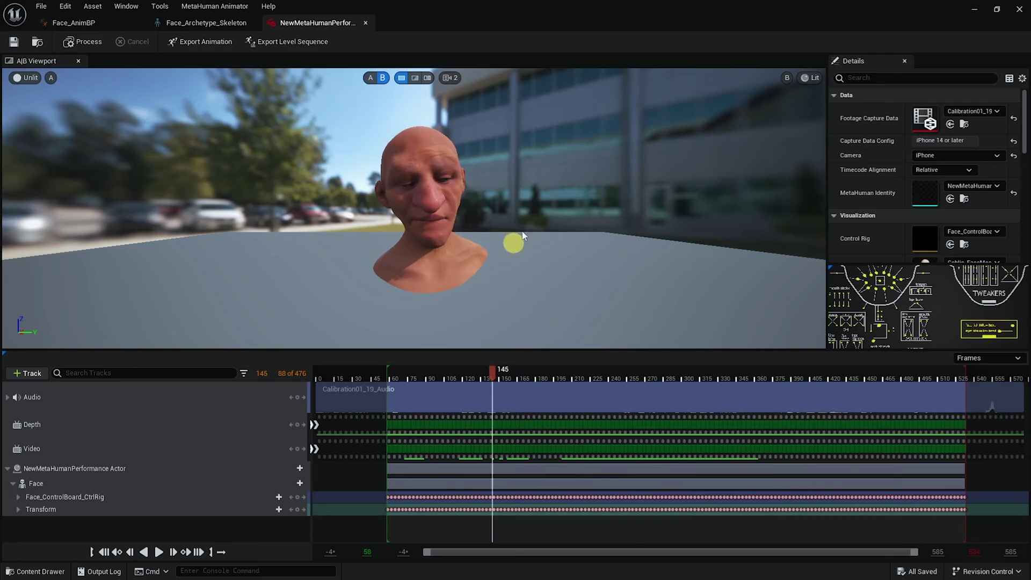
scroll(870, 156, down, 3)
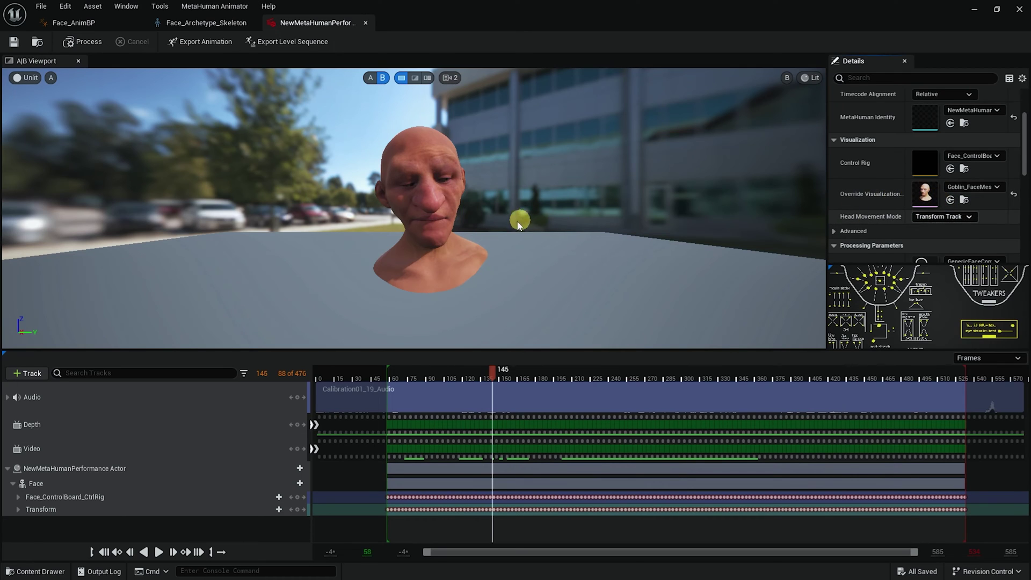
click(967, 220)
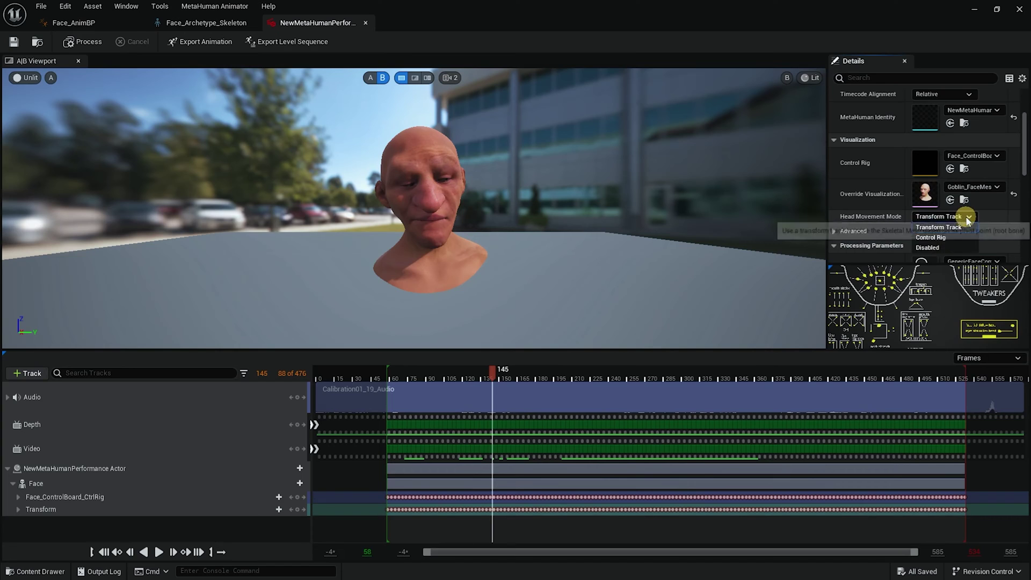
click(946, 237)
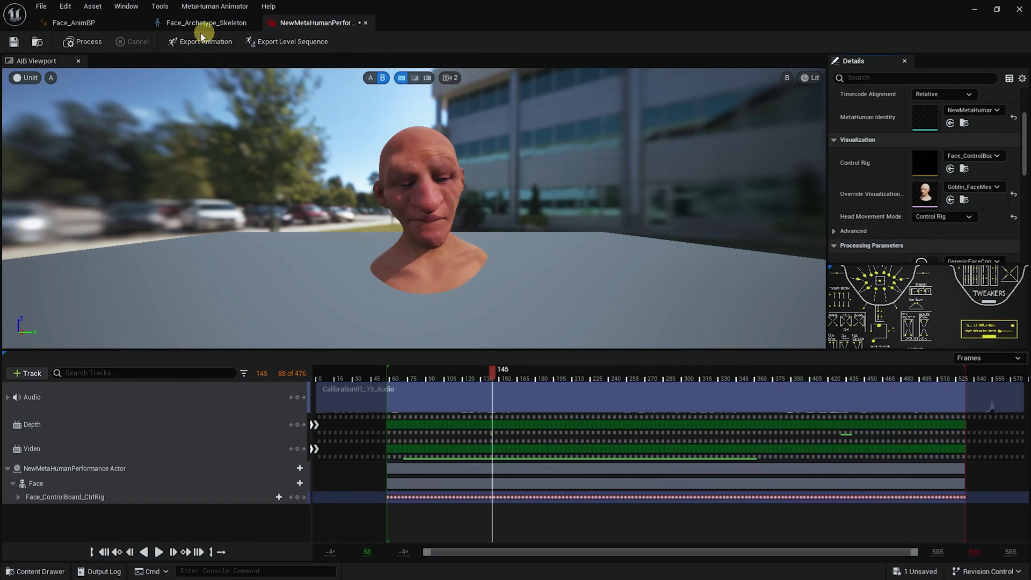
- Export Level Sequence into the Sequences folder, name it Fixed_BlendMask_SEQ, and create it
click(292, 43)
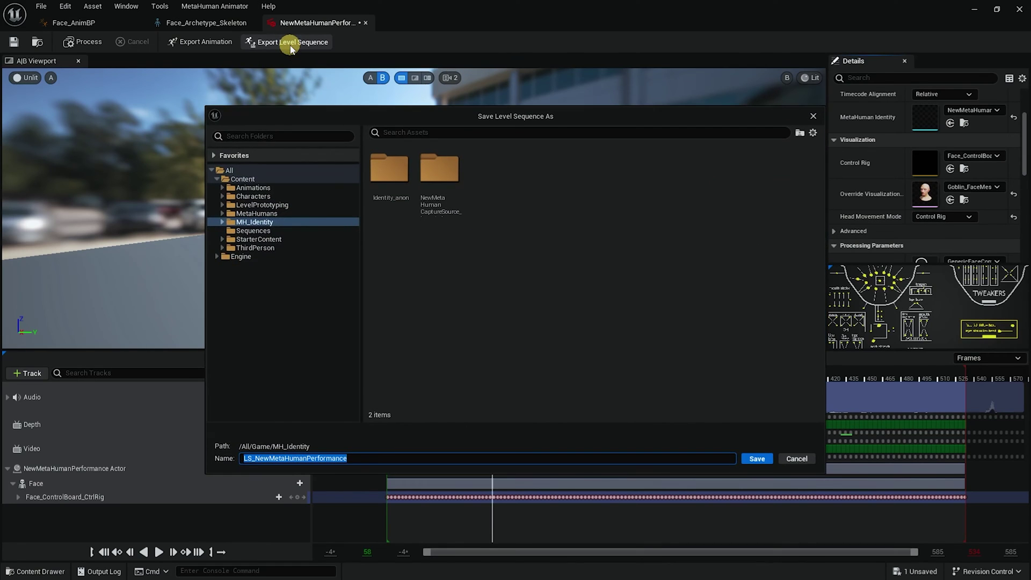
click(269, 231)
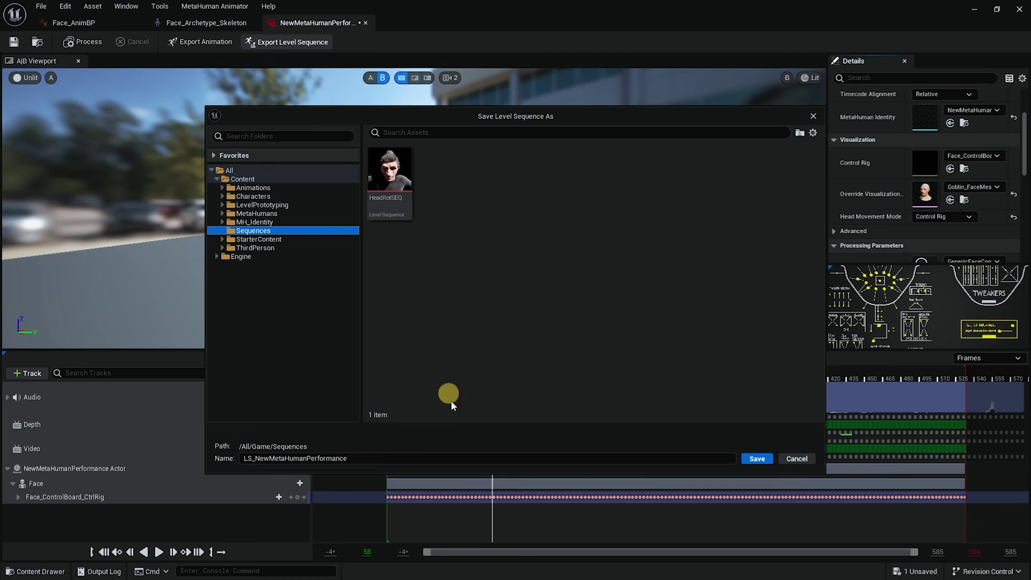
click(426, 460)
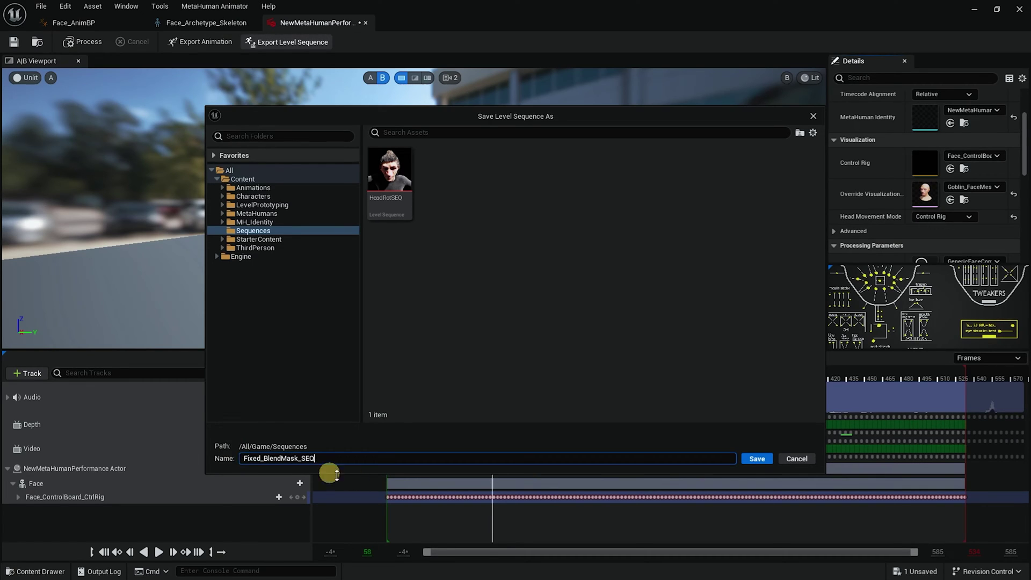
click(756, 460)
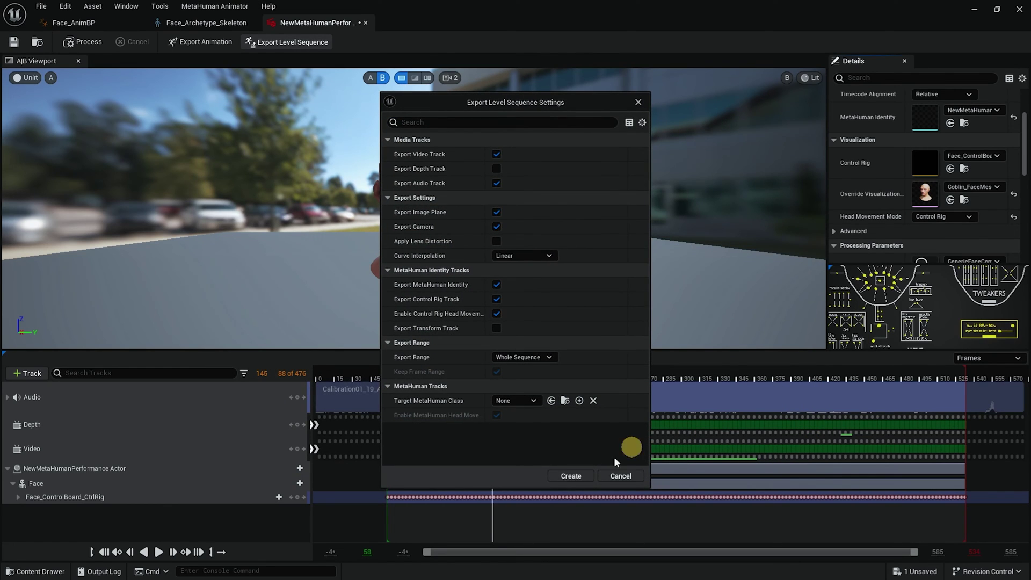
click(569, 476)
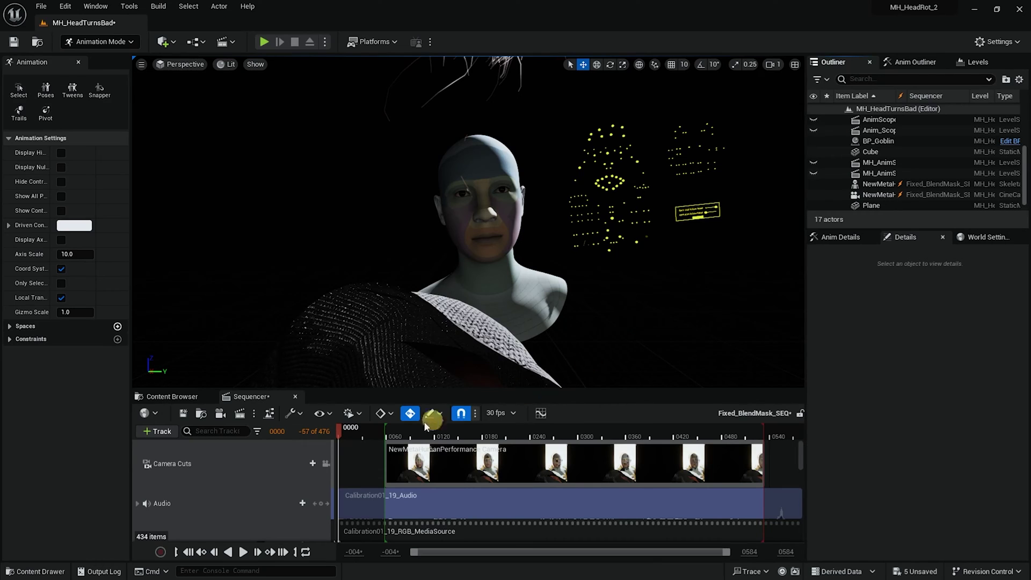
- Set the NewMetaHumanIdentity head's Skeletal Mesh Asset to Goblin_FaceMesh and preview later frames
mouse_move(398, 434)
mouse_down()
mouse_move(460, 430)
mouse_move(624, 452)
mouse_move(409, 454)
mouse_move(388, 436)
mouse_up()
click(514, 268)
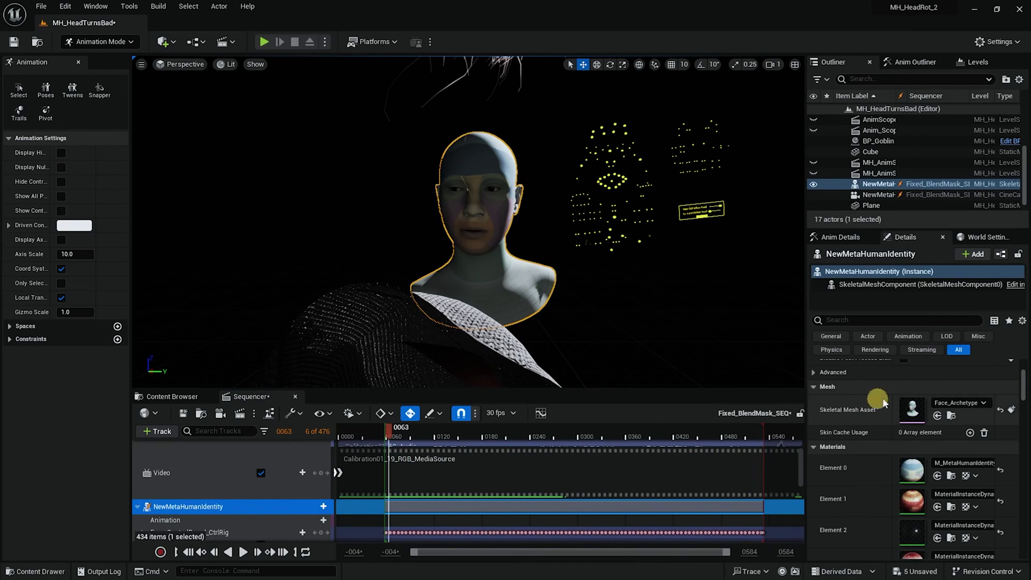
click(980, 403)
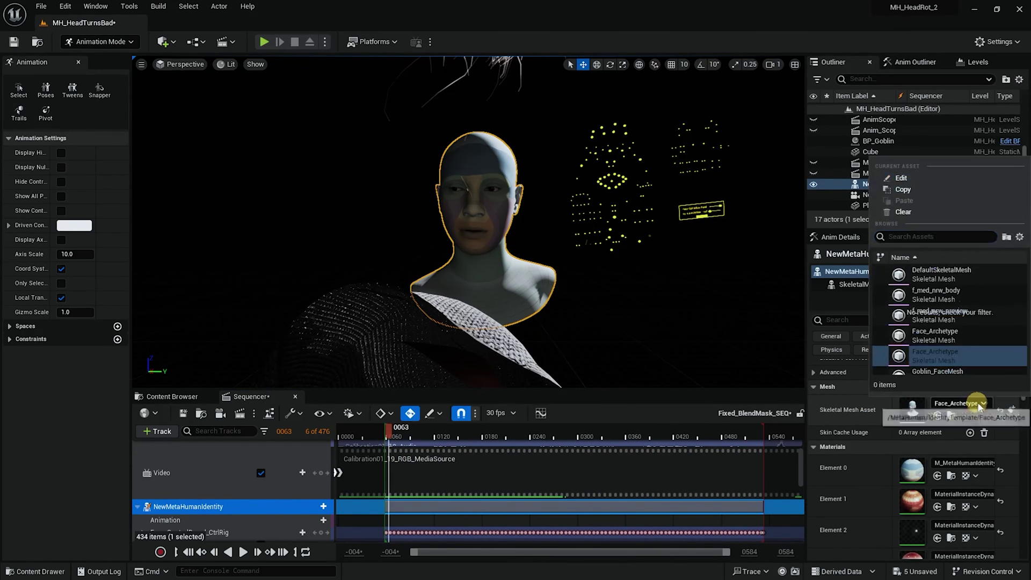
click(956, 372)
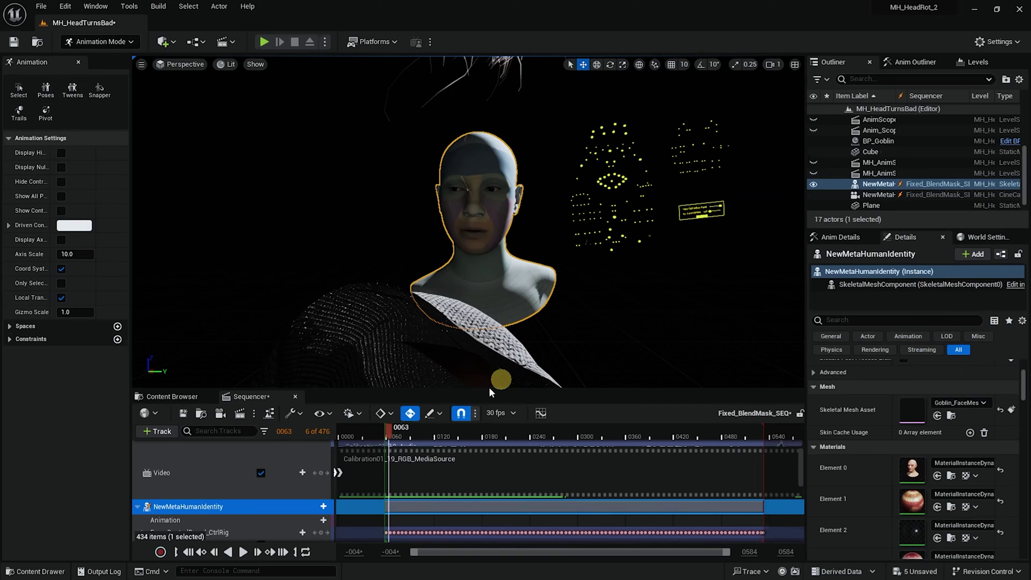
drag(386, 428, 460, 446)
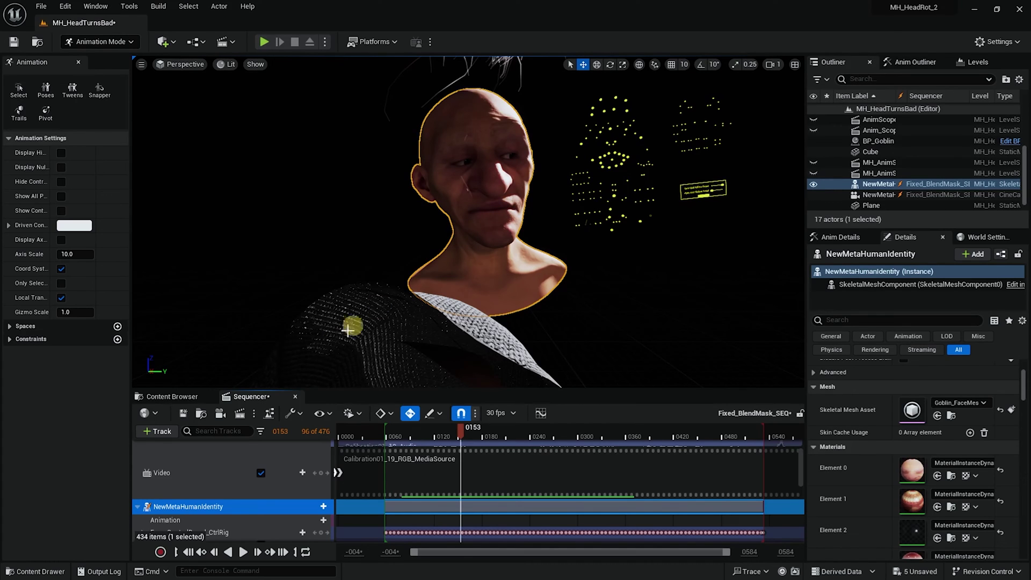
- Bake the NewMetaHumanIdentity track to Animations/Goblination as Goblin_Fixed_HeadROT_BlendMask
right_click(205, 511)
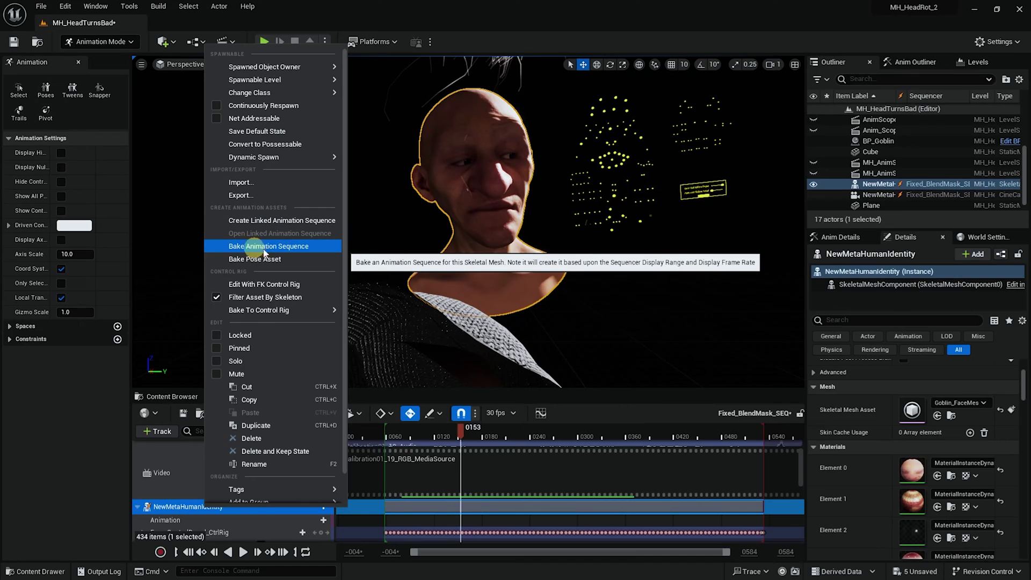
click(286, 248)
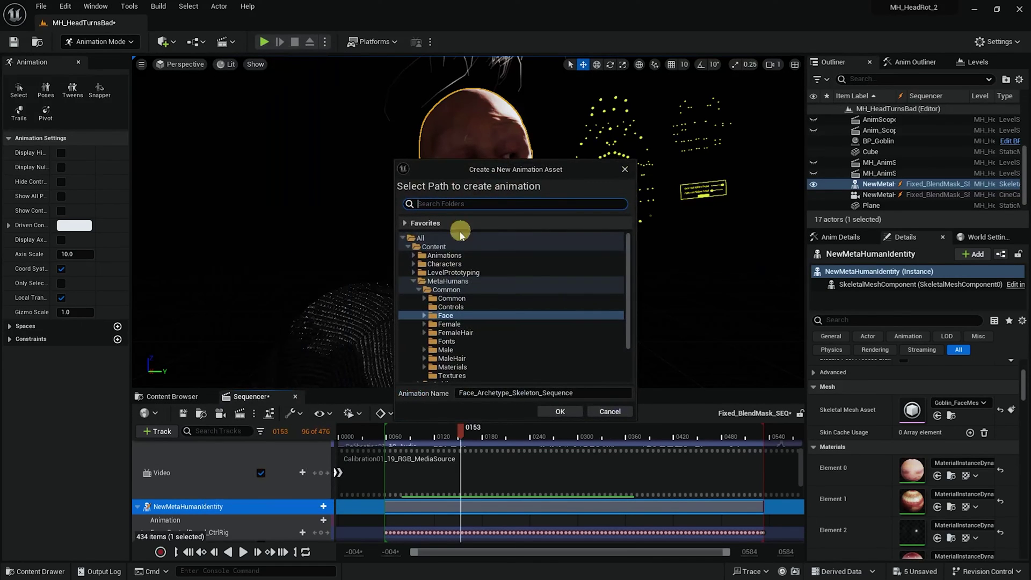
double_click(430, 255)
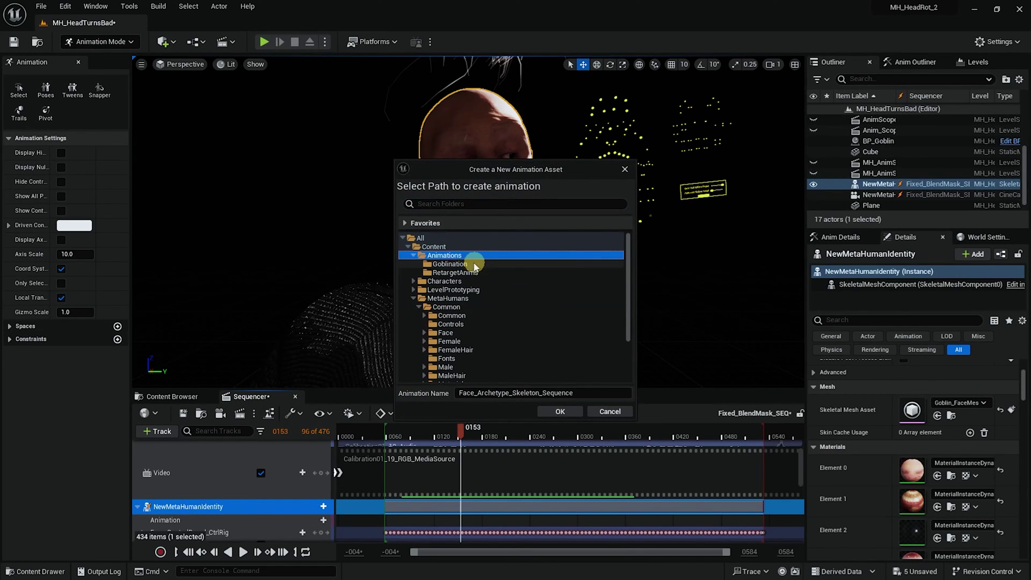
click(461, 266)
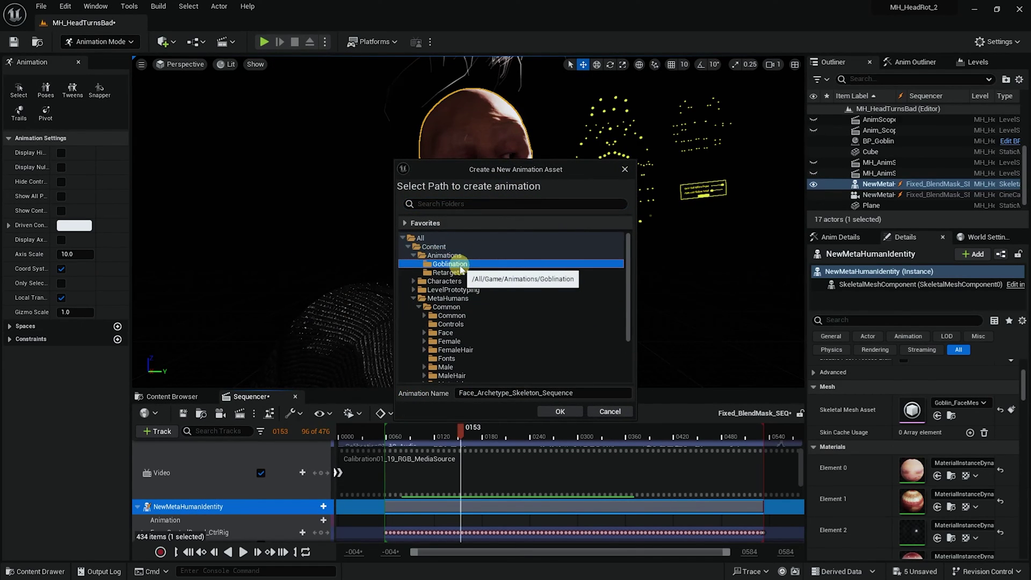
click(577, 394)
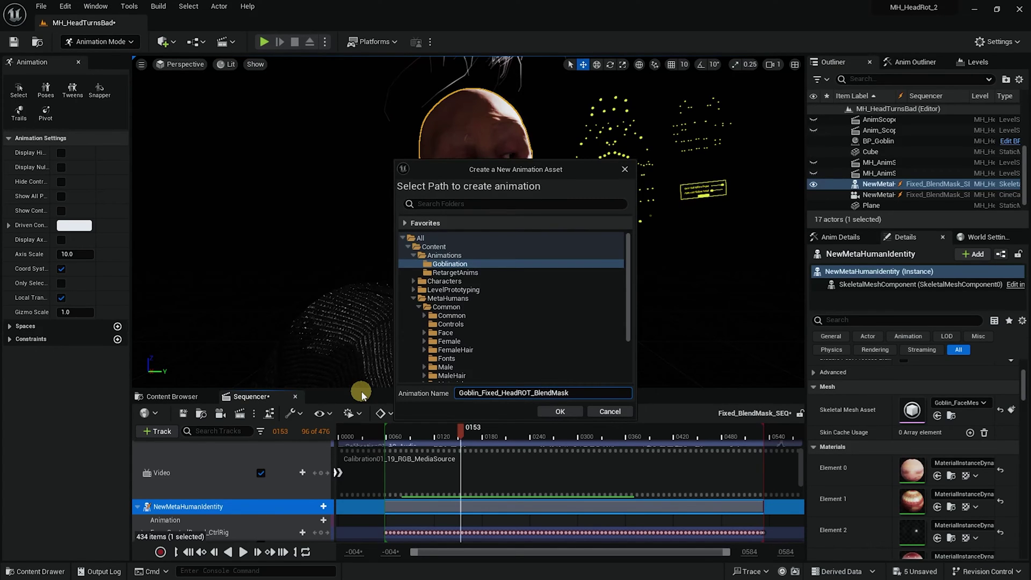
click(557, 414)
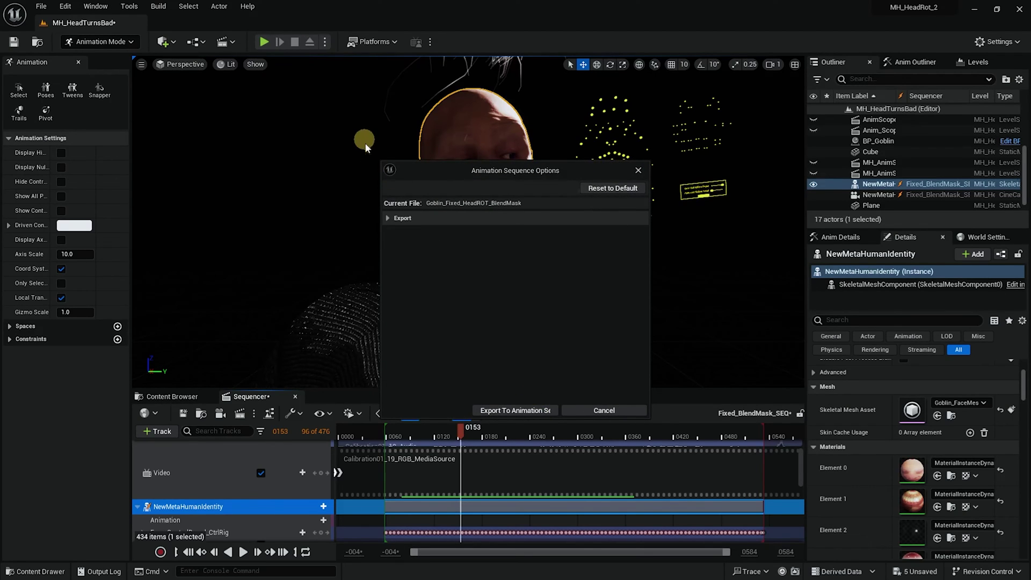
- Review the export options and export the bake to an animation sequence
click(388, 218)
scroll(537, 257, down, 2)
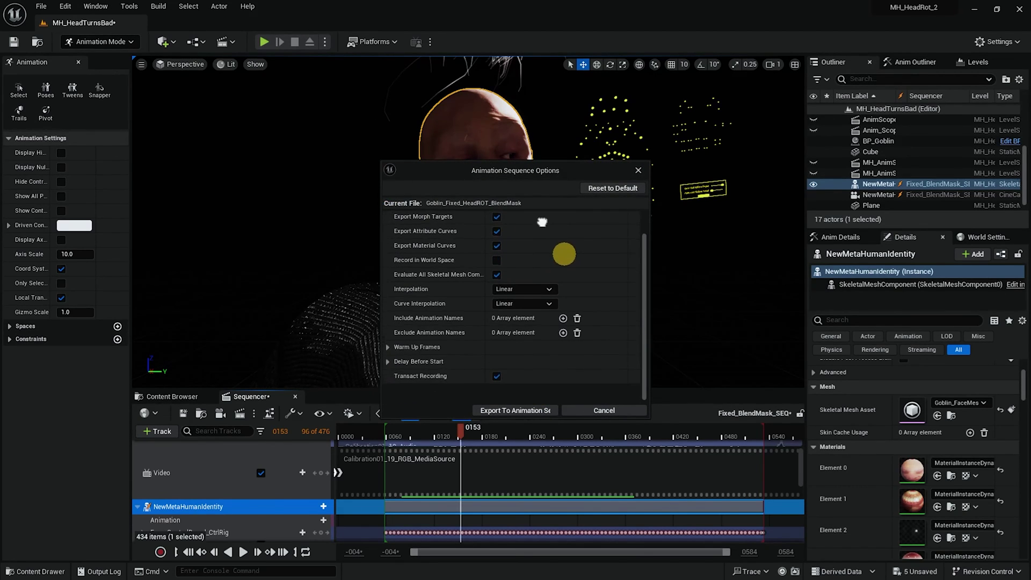
scroll(542, 272, up, 2)
click(514, 412)
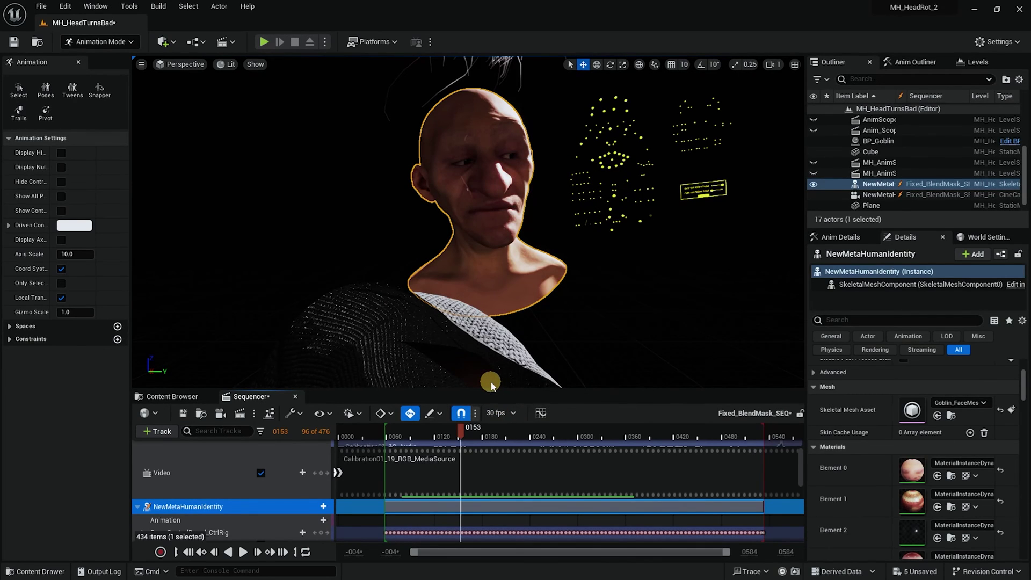
- Review the new face animation at eye level and save the Fixed_BlendMask_SEQ sequence
click(886, 540)
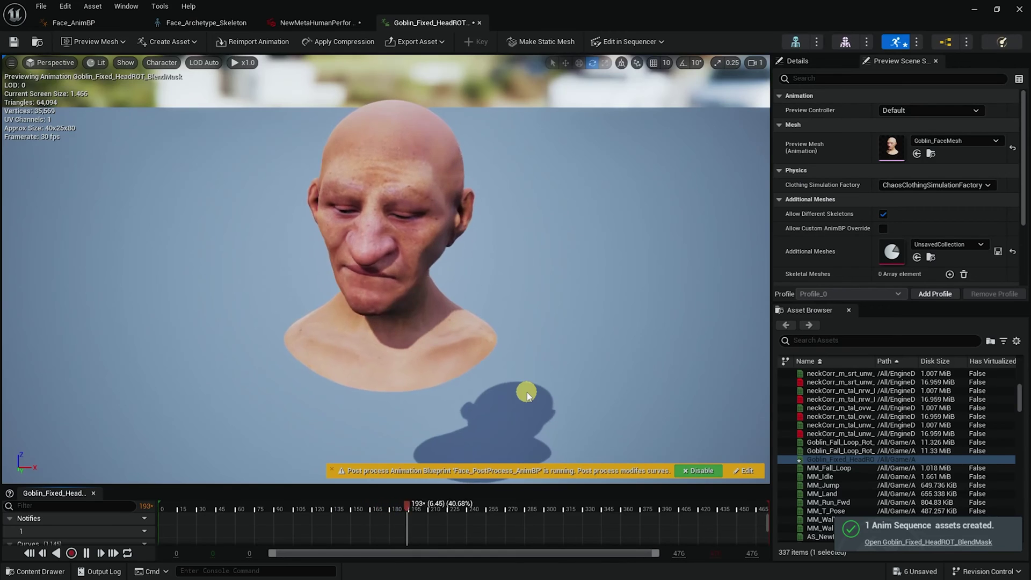
drag(495, 343, 508, 321)
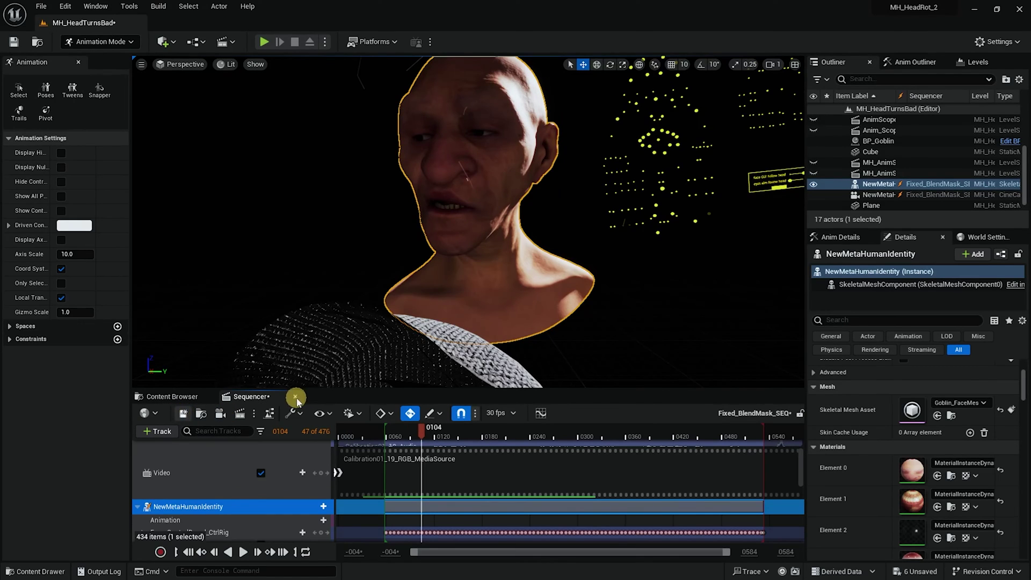
key(ctrl+s)
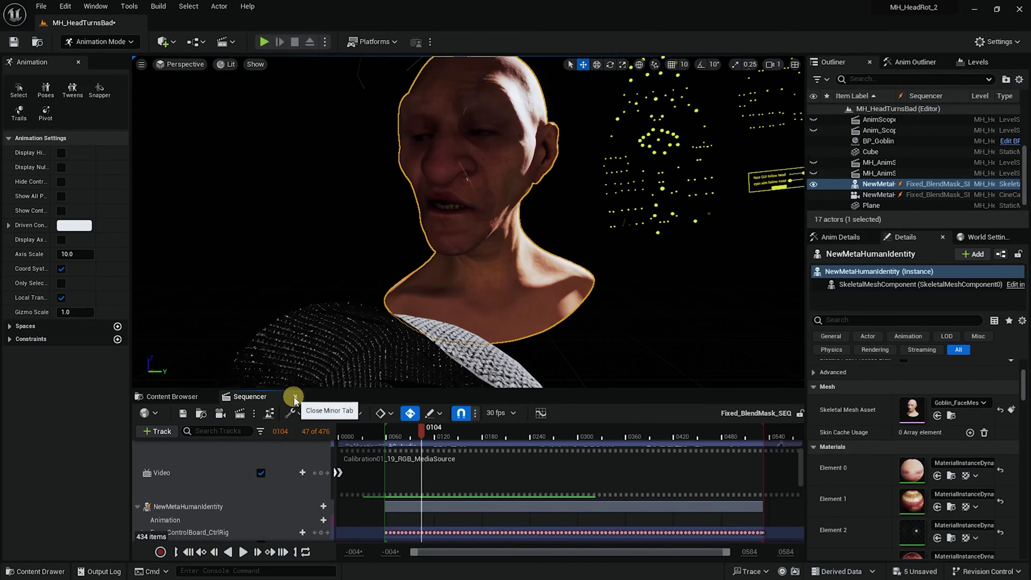
- Close Fixed_BlendMask_SEQ and open HeadRotSEQ from Content > Sequences
click(295, 400)
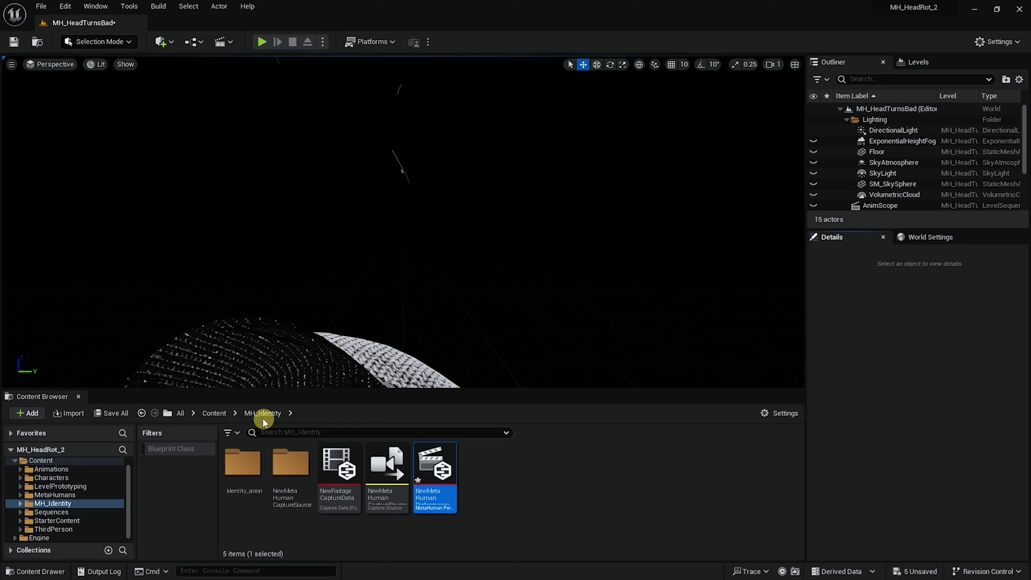
click(215, 415)
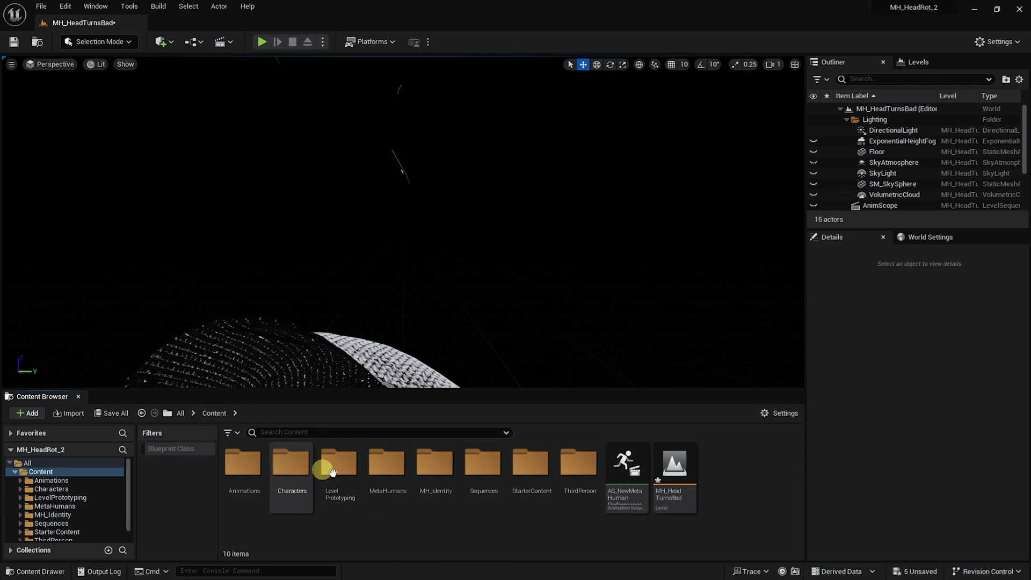
click(485, 469)
double_click(485, 470)
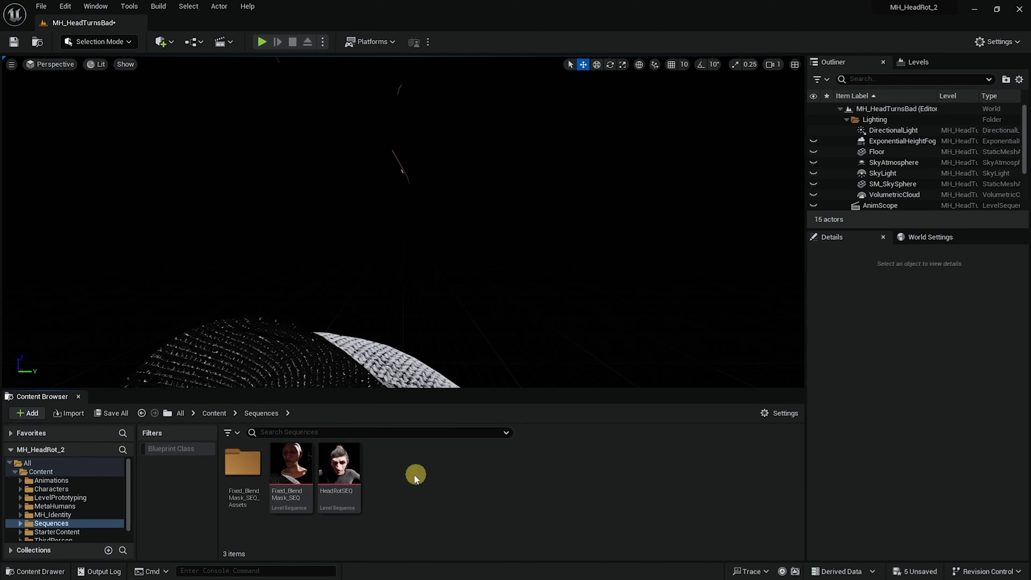
double_click(339, 465)
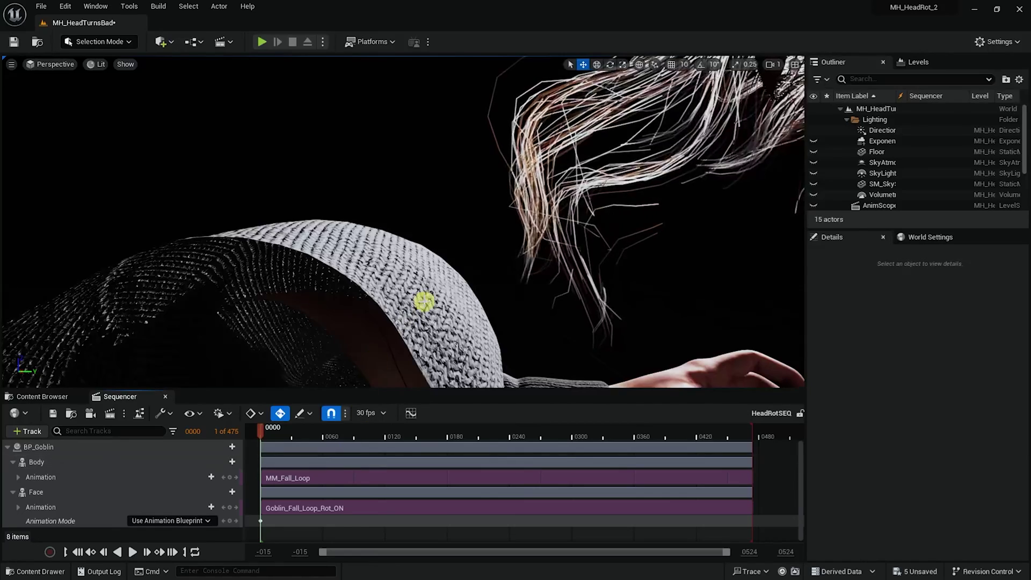
- Frame the goblin front-on, play the sequence, then rewind to frame 0000
mouse_move(409, 299)
alt+mouse_down()
mouse_move(247, 301)
mouse_move(422, 298)
alt+mouse_up()
alt+right_drag(422, 298, 410, 306)
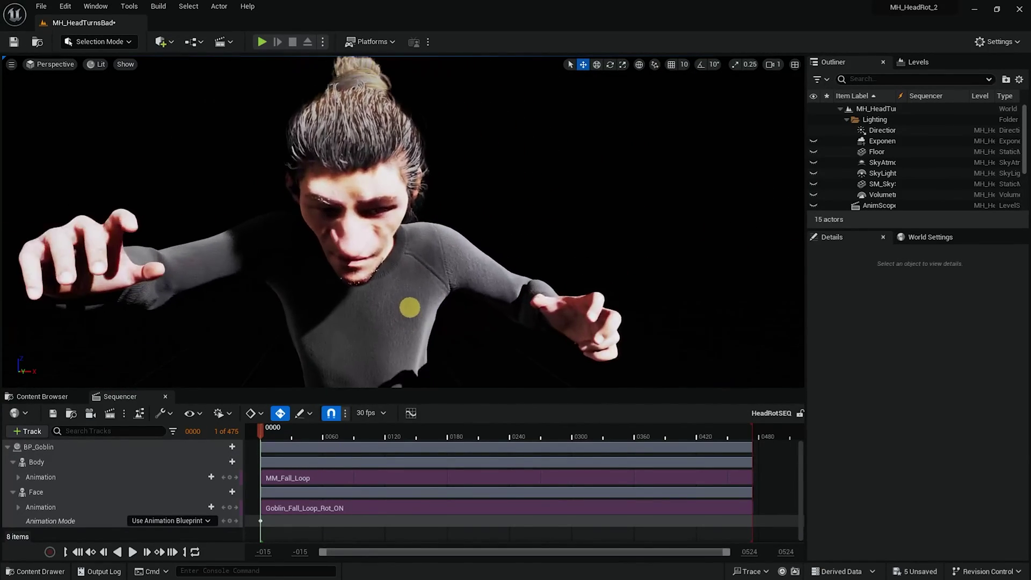
key(space)
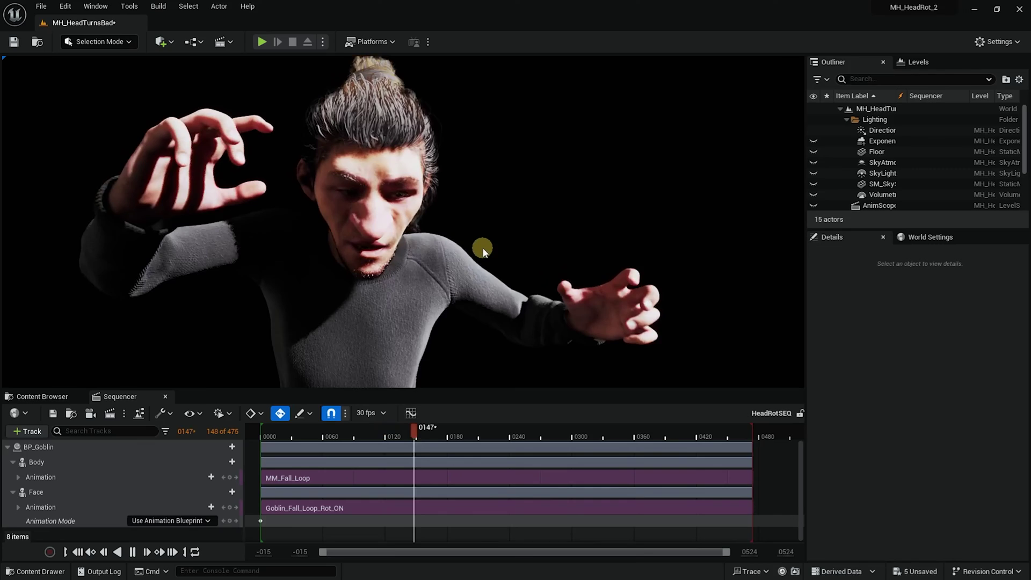
drag(404, 429, 253, 448)
- Replace the Face track's Goblin_Fall_Loop_Rot_ON section with Goblin_Fixed_HeadROT_BlendMask and play the sequence
click(351, 509)
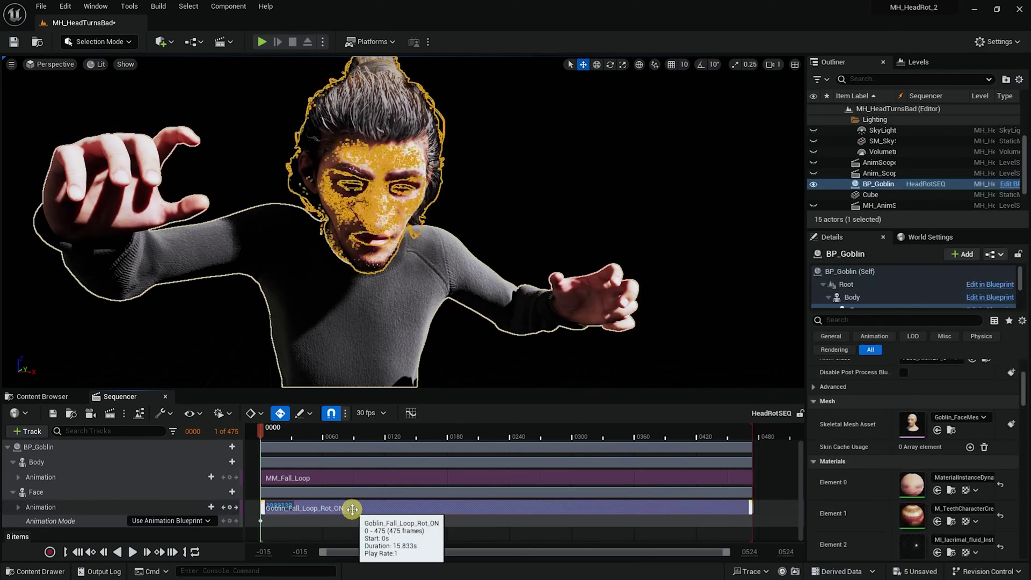
key(Delete)
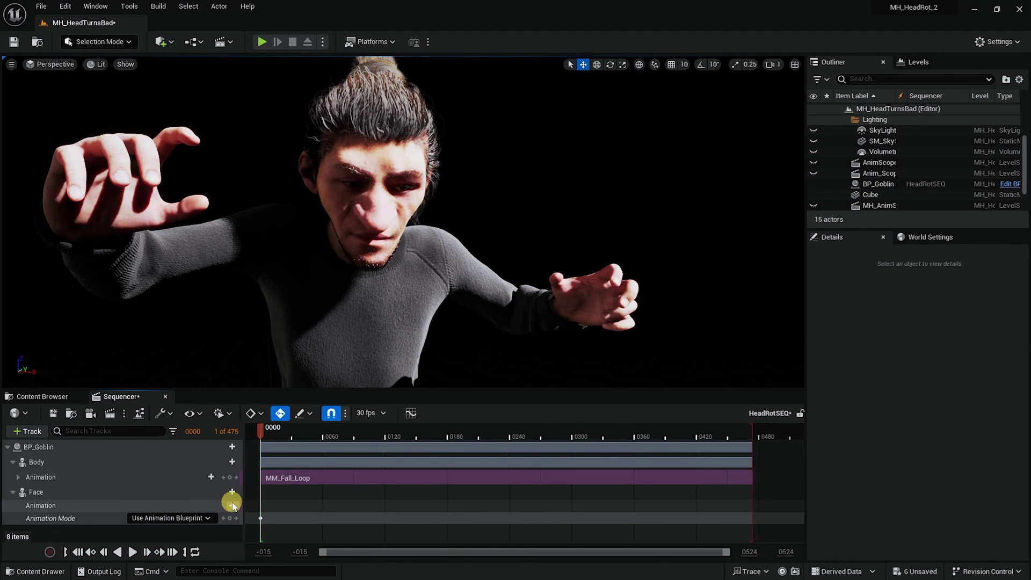
click(232, 505)
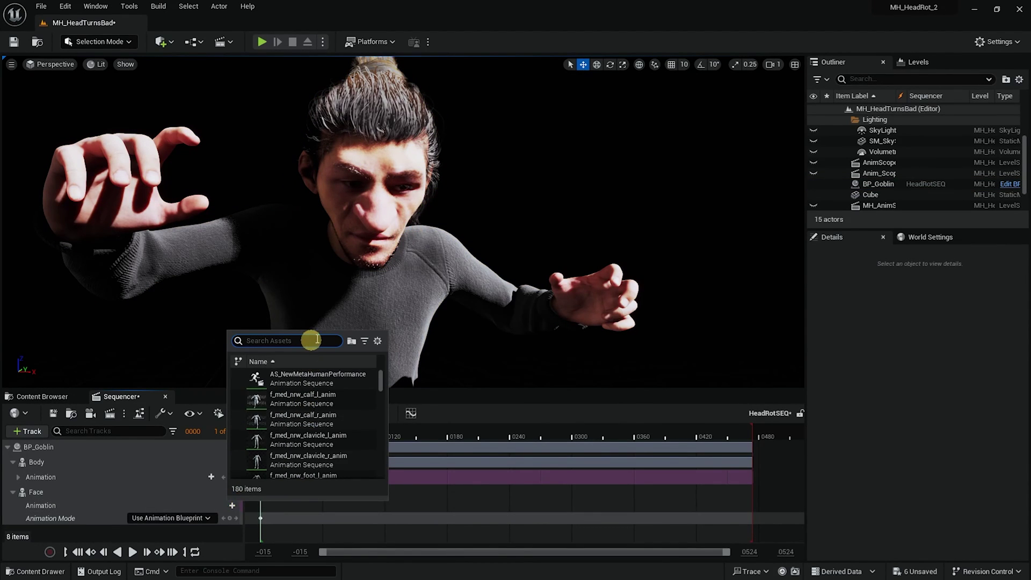
text(goblin)
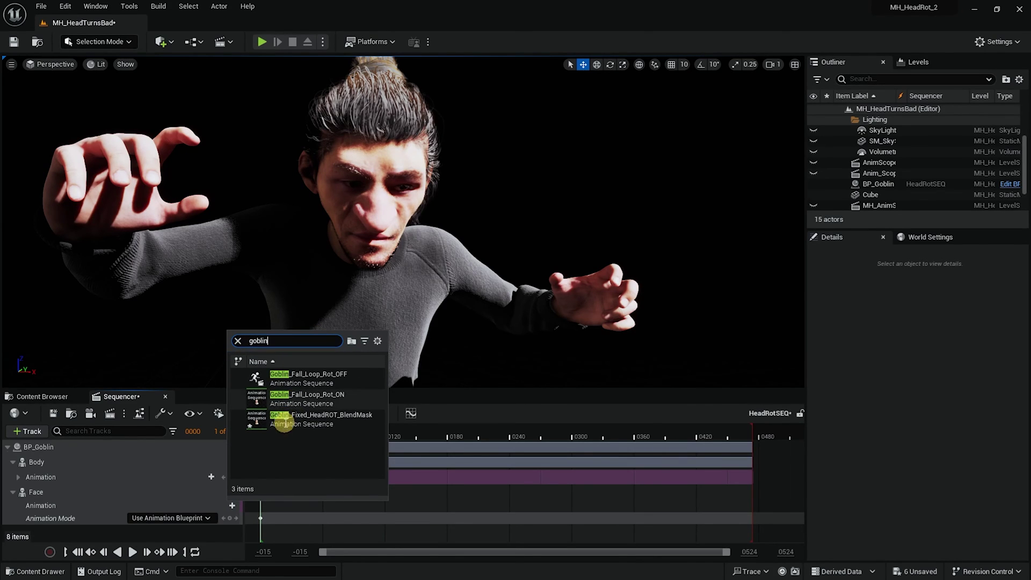
click(313, 419)
drag(261, 429, 307, 430)
key(space)
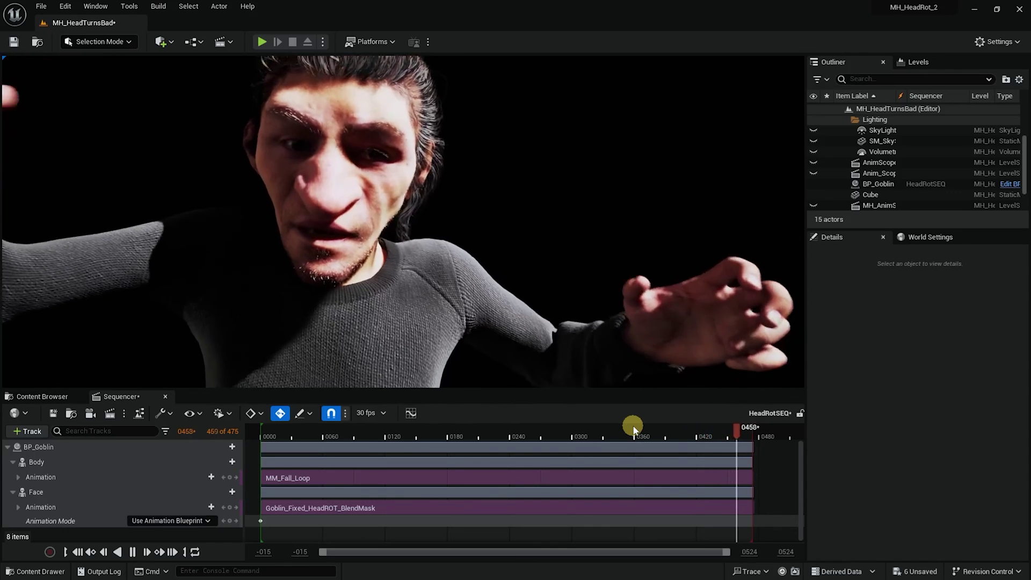
- Save HeadRotSEQ and change the MM_Fall_Loop body section's animation to MM_Idle
click(446, 432)
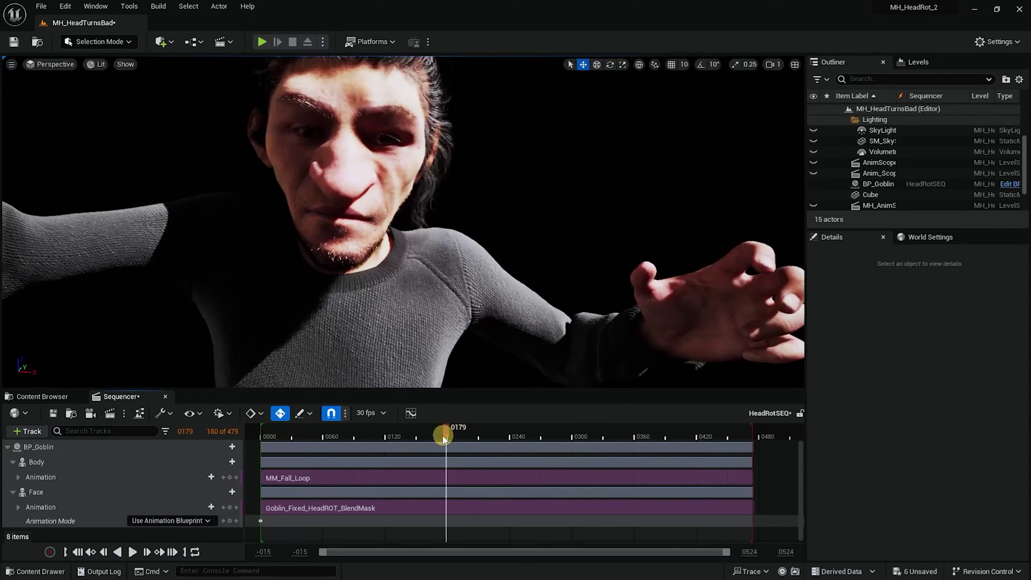
click(54, 415)
click(311, 475)
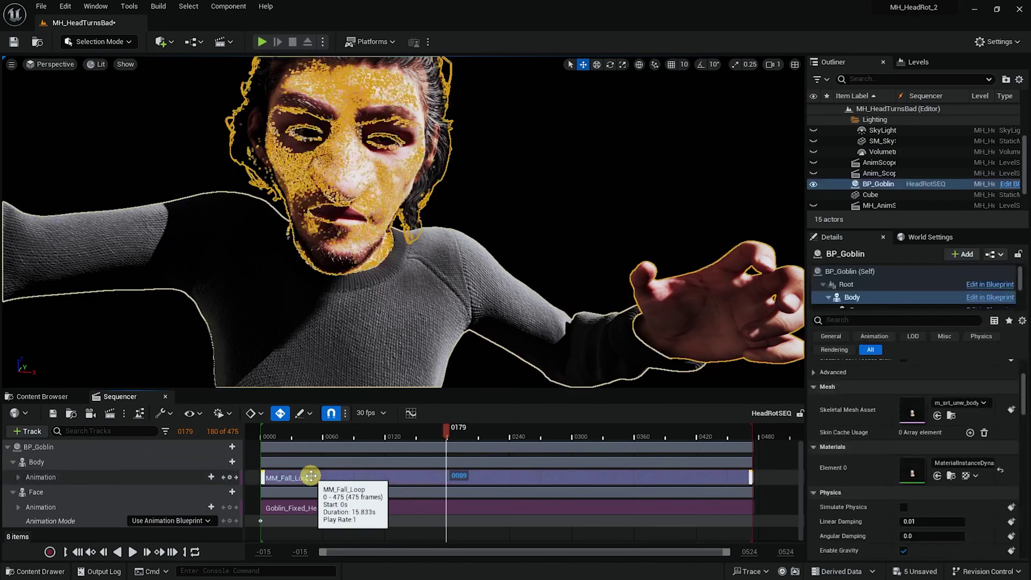
right_click(311, 475)
mouse_move(371, 159)
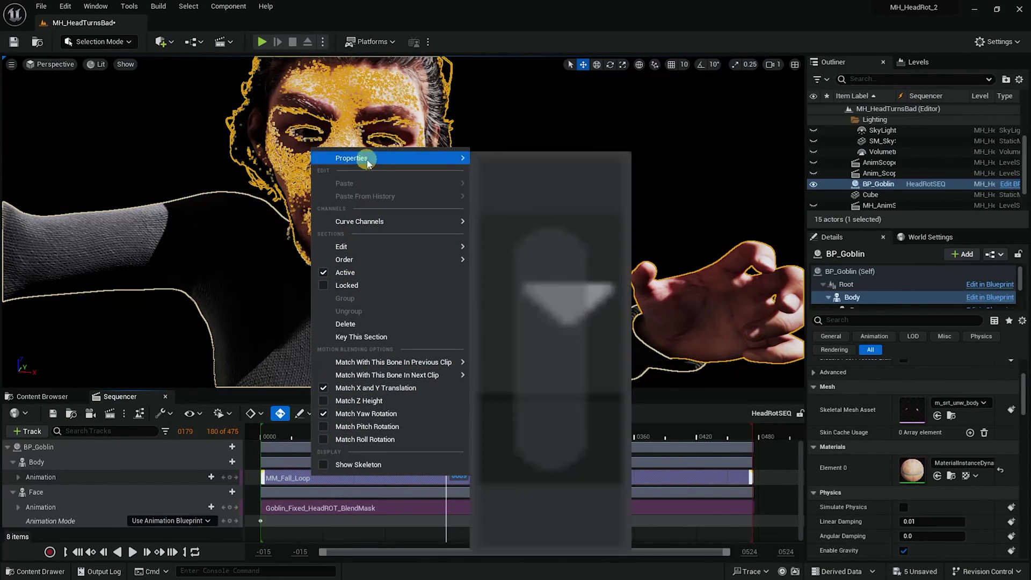
click(752, 303)
text(idle)
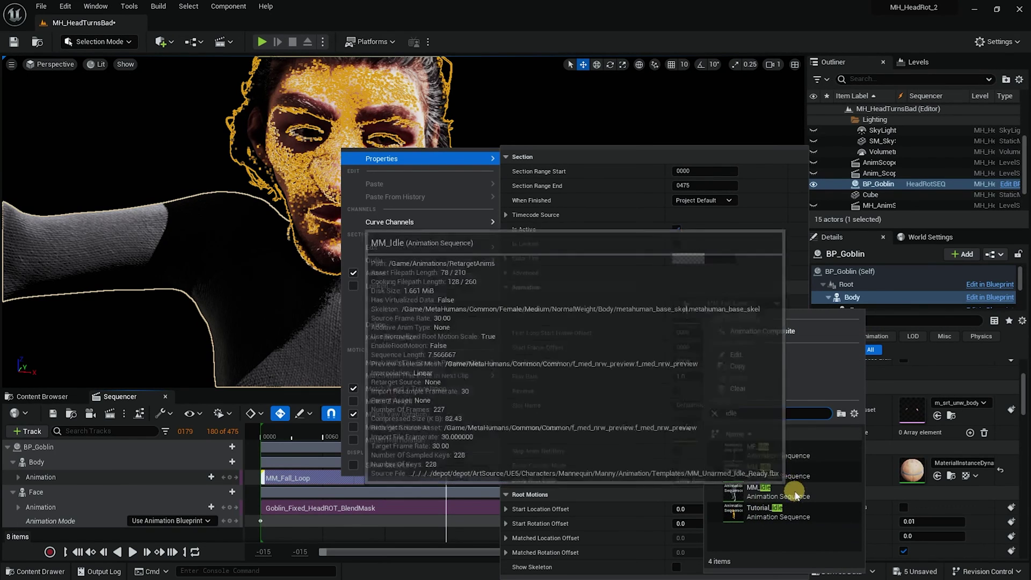
click(776, 488)
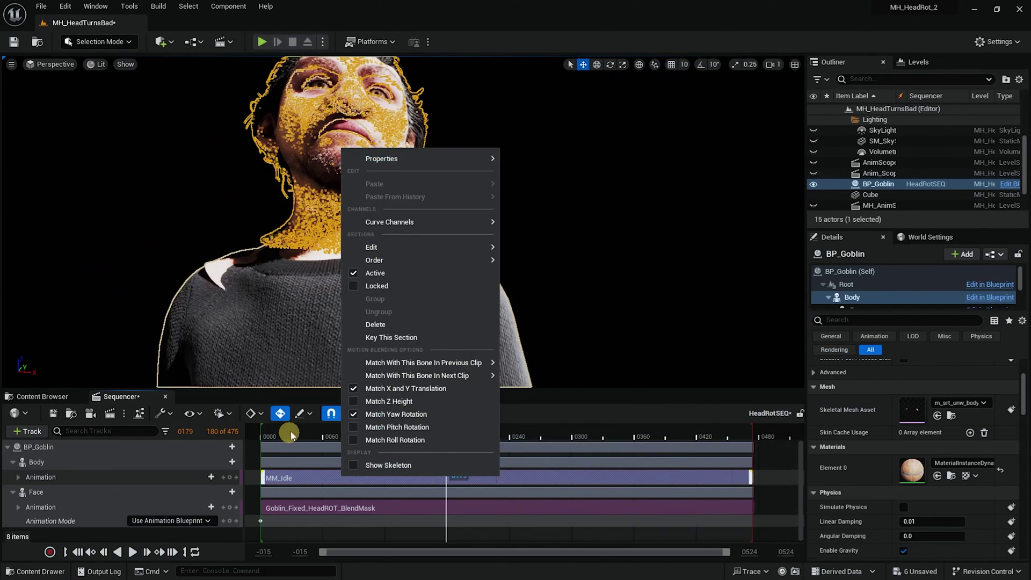
click(393, 465)
- Scrub to frame 0094 and play the idle-body sequence with the goblin deselected
drag(308, 436, 407, 437)
click(583, 209)
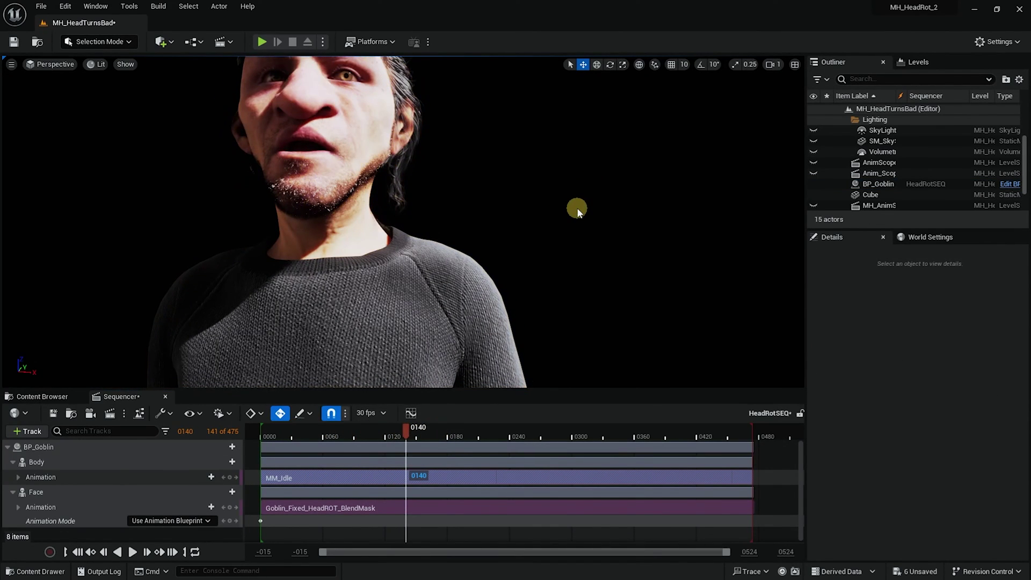
key(space)
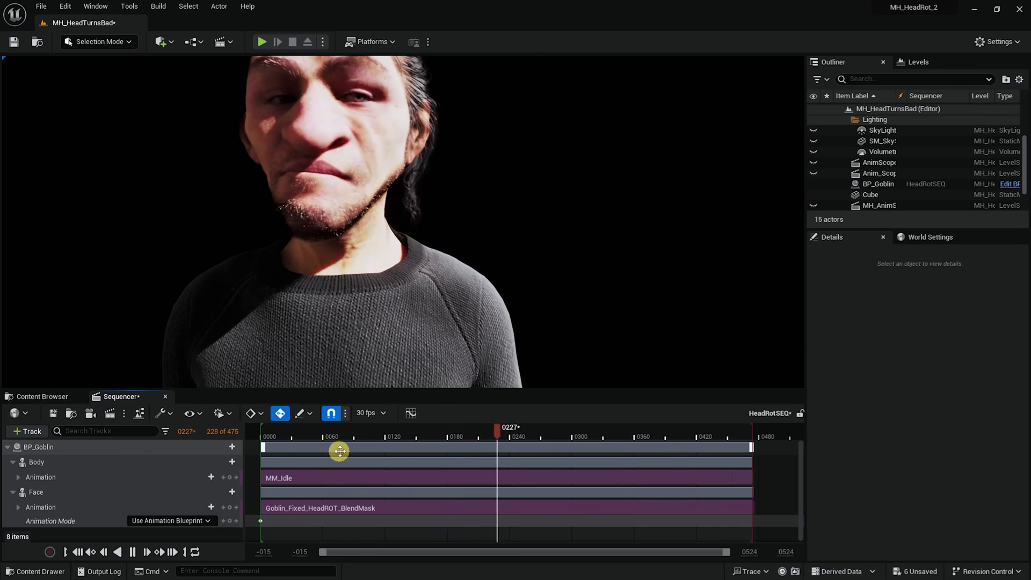
- Play the idle sequence, pausing briefly at frame 0325, then rewind to the start
scroll(419, 278, down, 4)
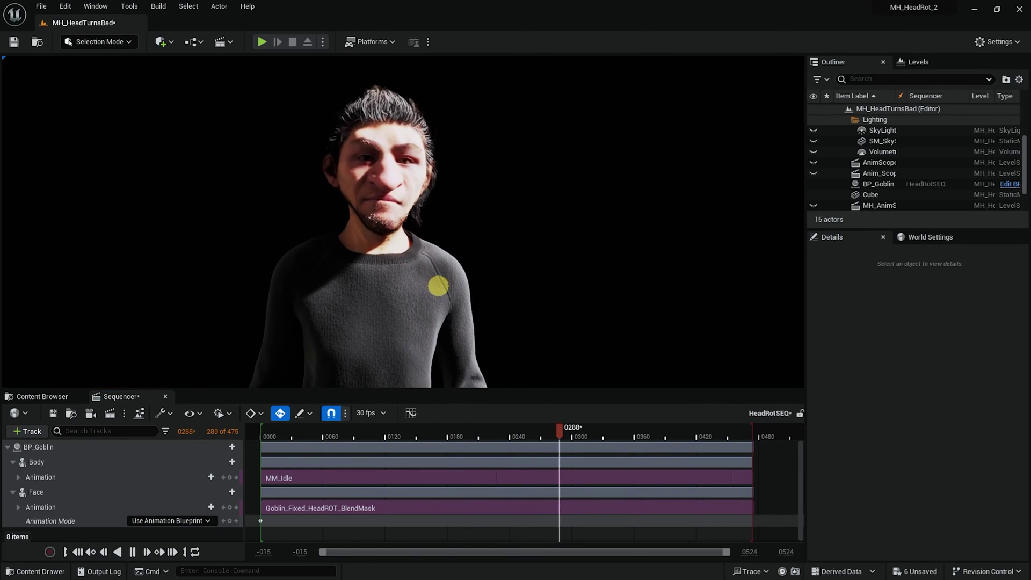
key(space)
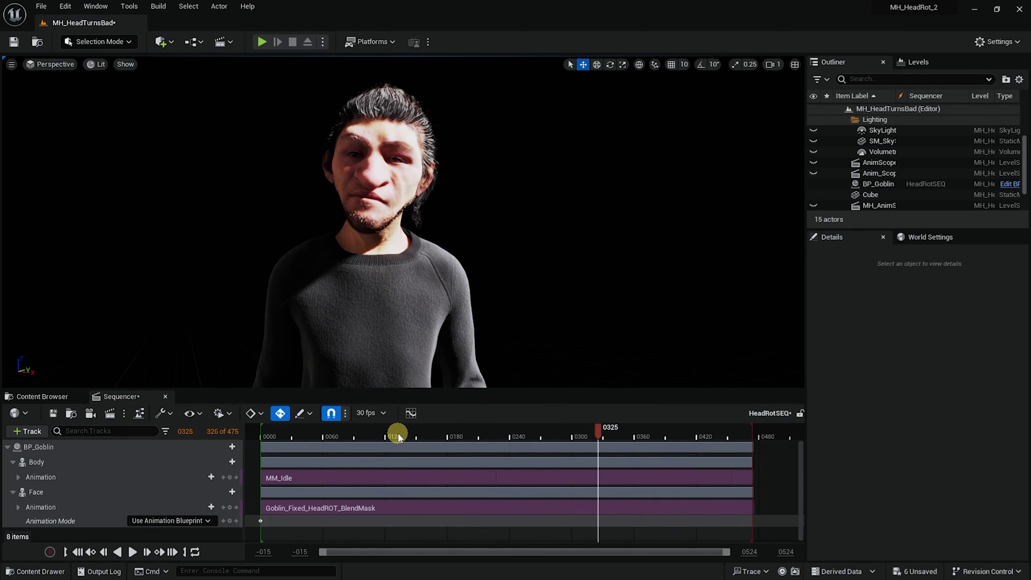
key(space)
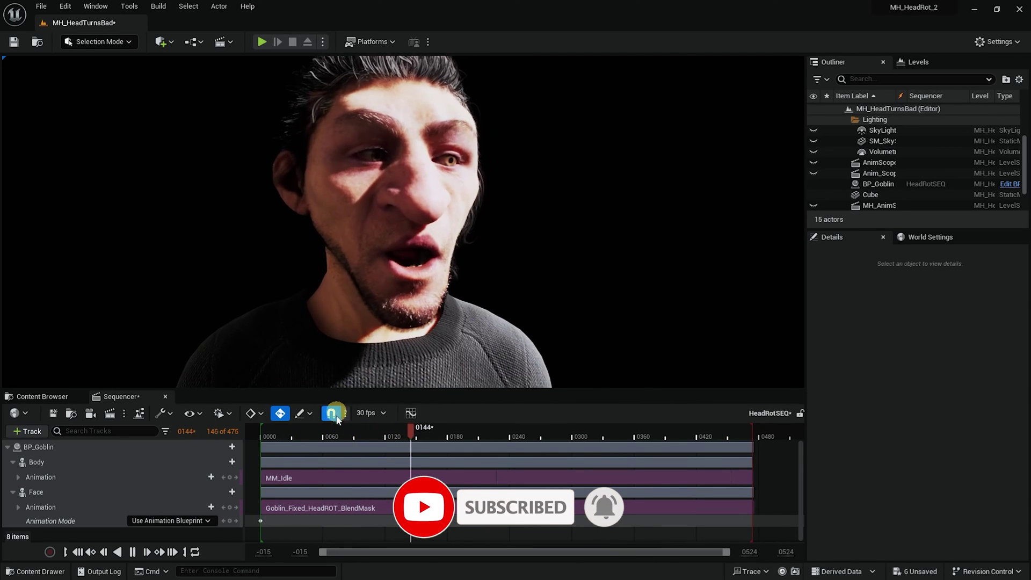
drag(309, 428, 249, 439)
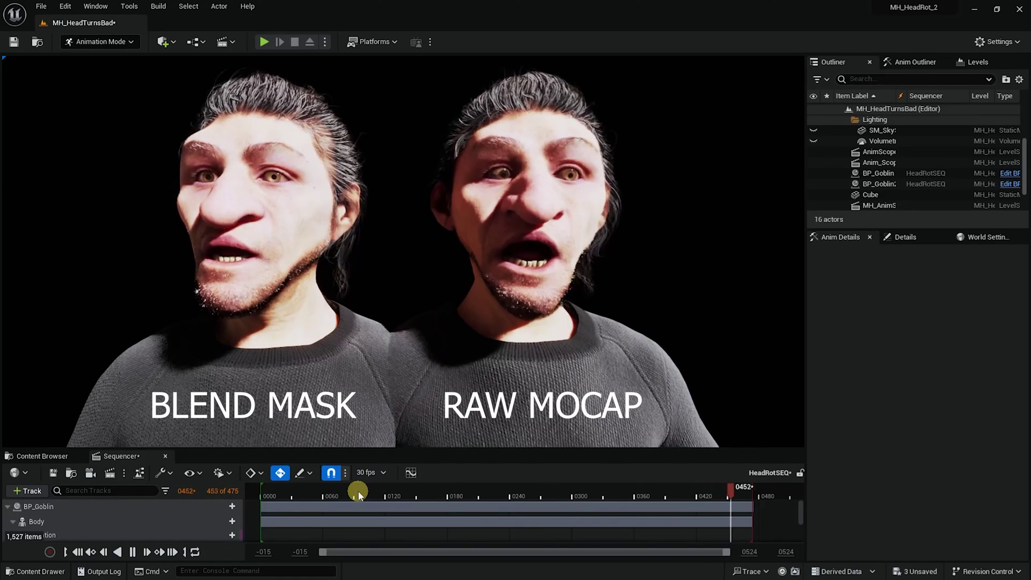
key(space)
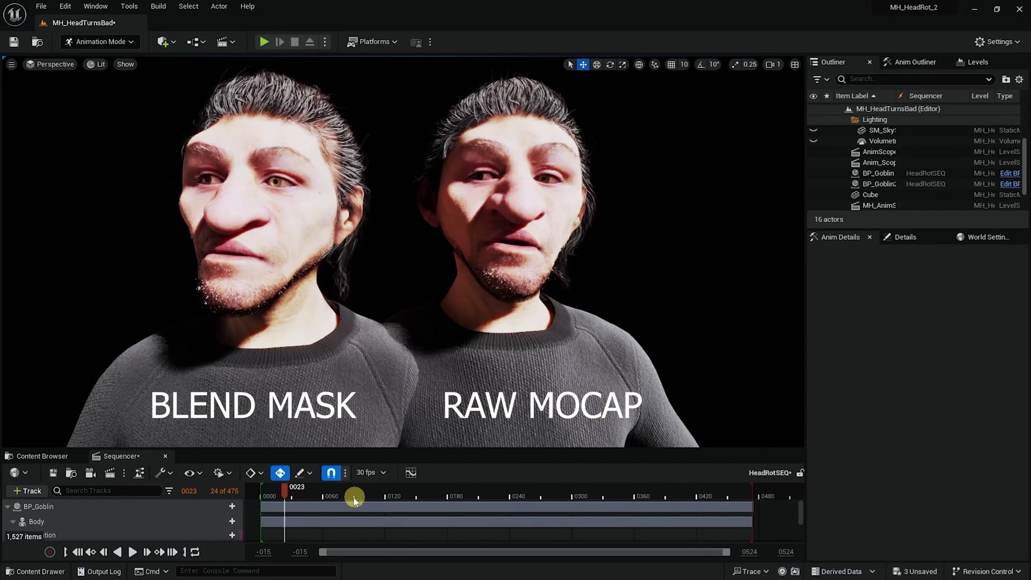
drag(297, 497, 385, 501)
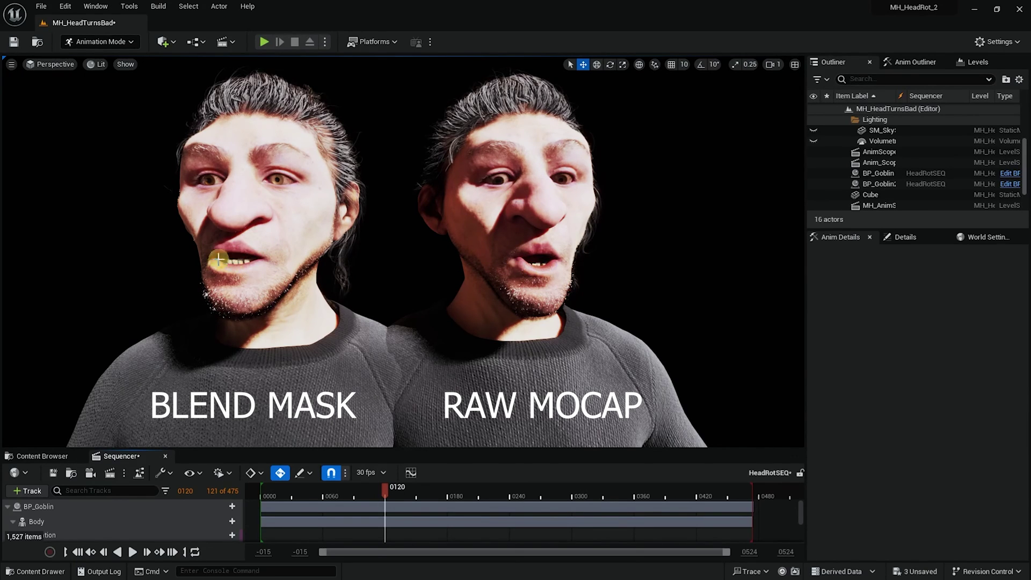
drag(391, 494, 406, 492)
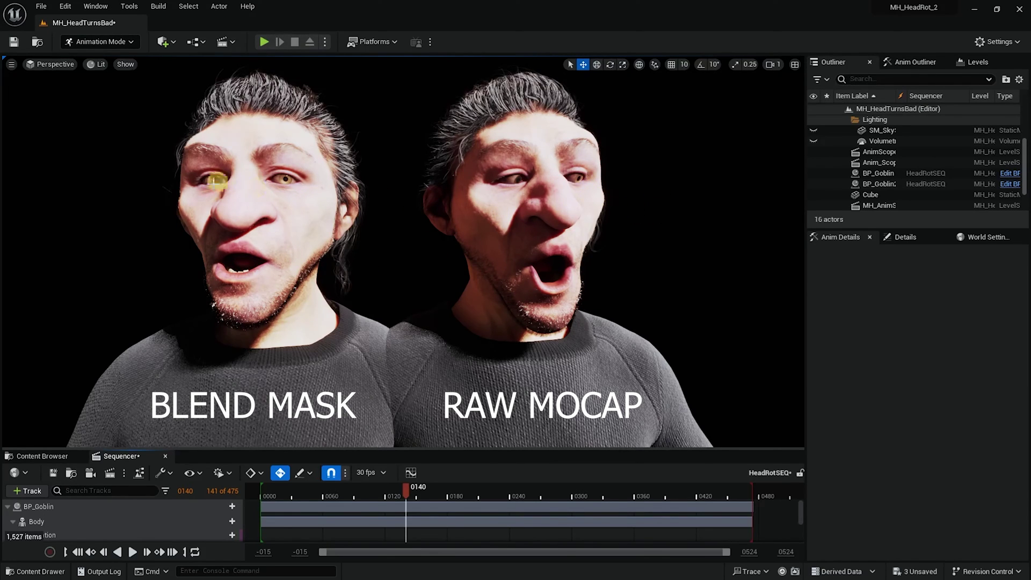
drag(414, 494, 719, 500)
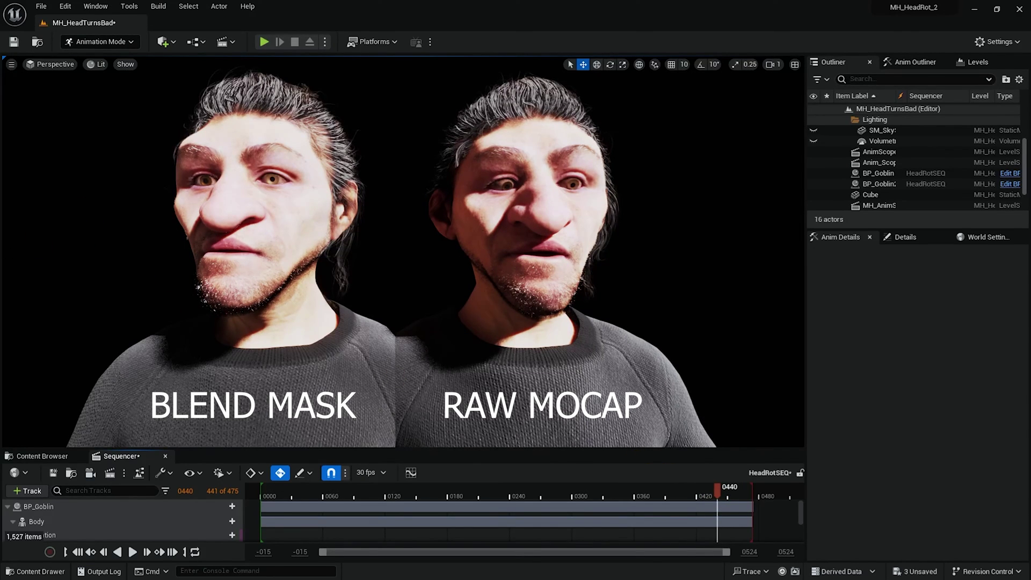
click(352, 299)
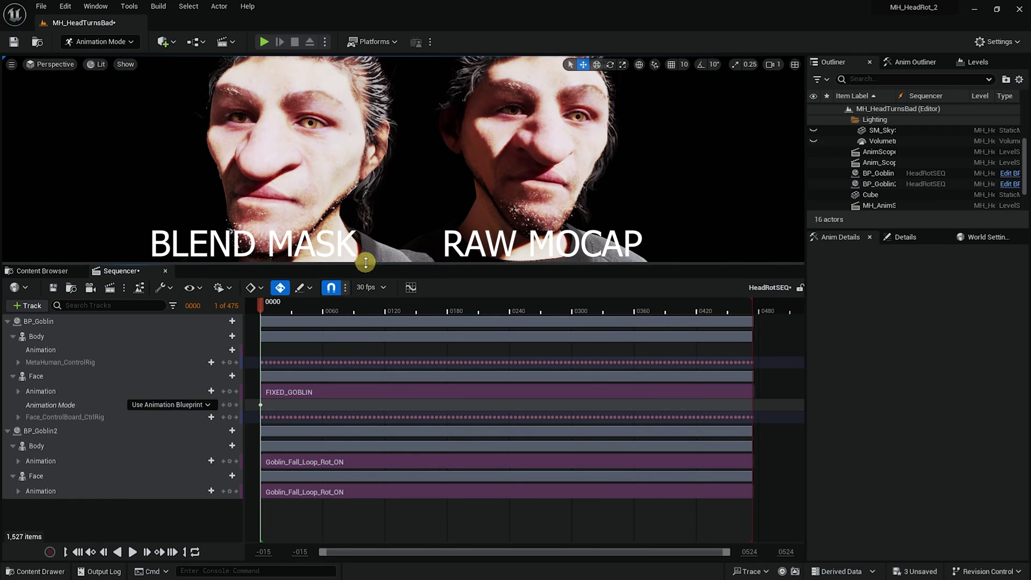
drag(365, 262, 339, 446)
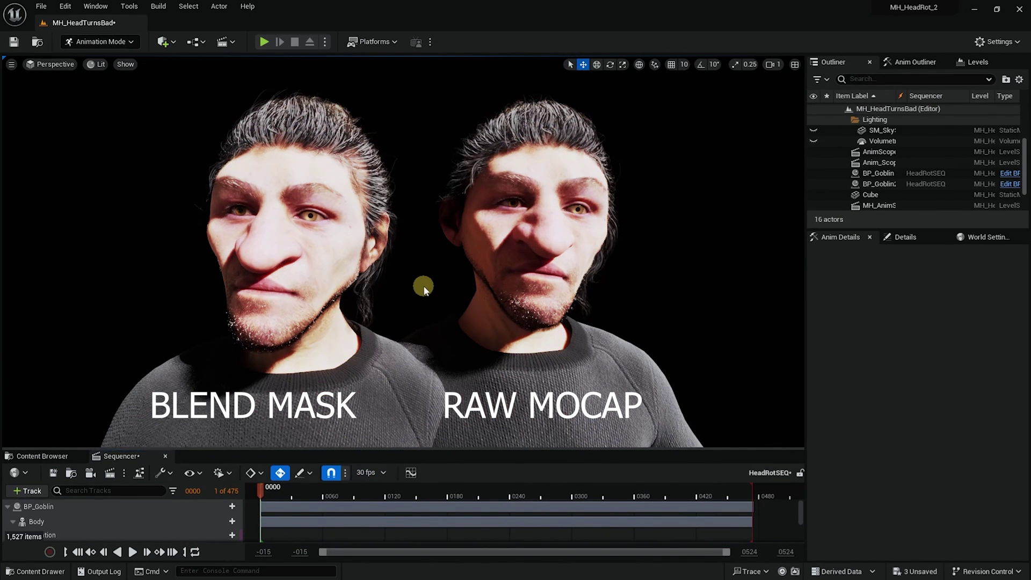
key(space)
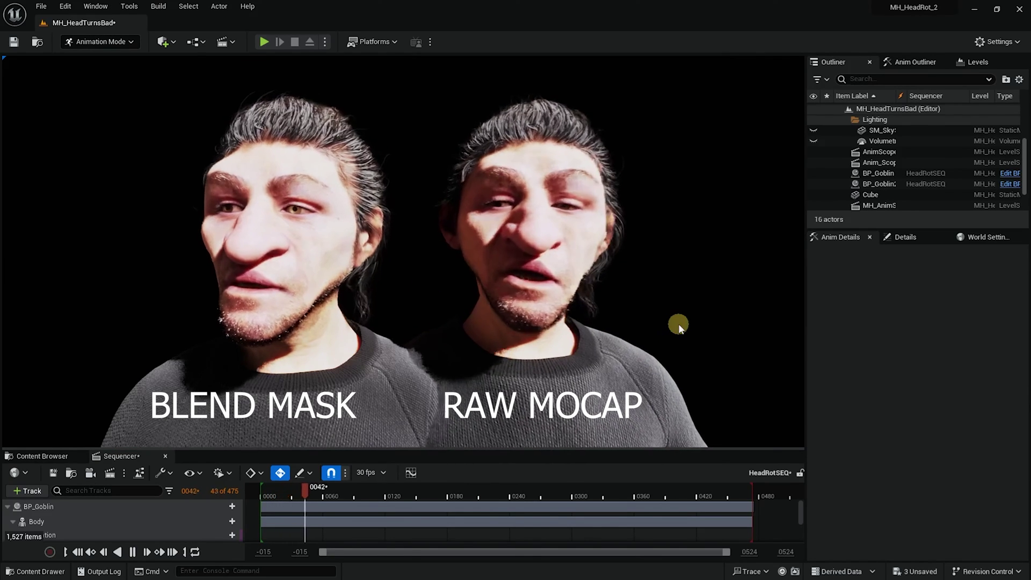